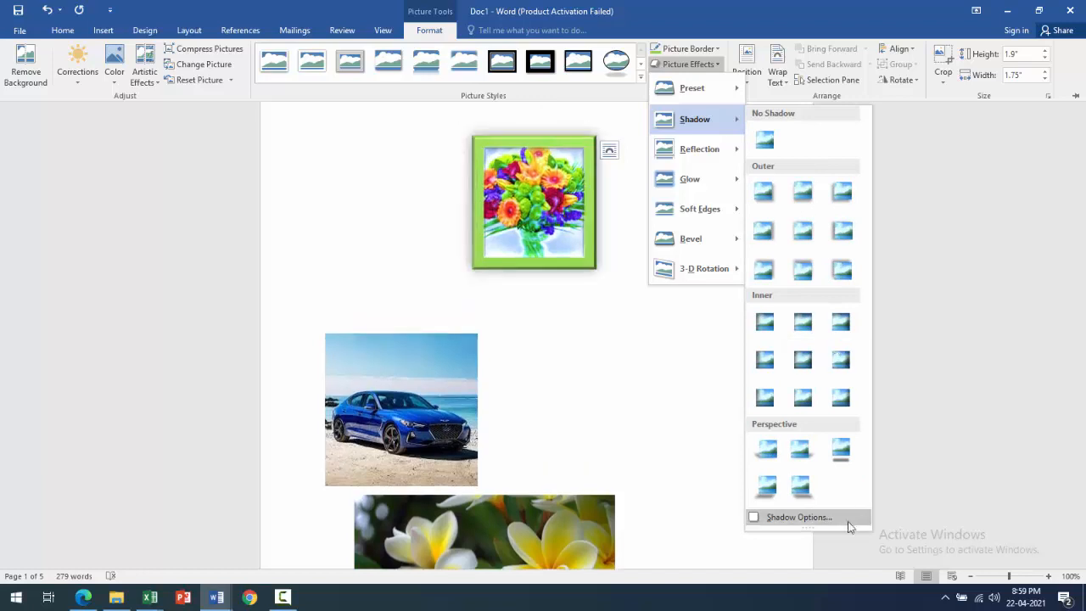
Step: Apply the last Perspective shadow to the framed flower picture and the second Parallel 3-D rotation in the second row
left_click(801, 492)
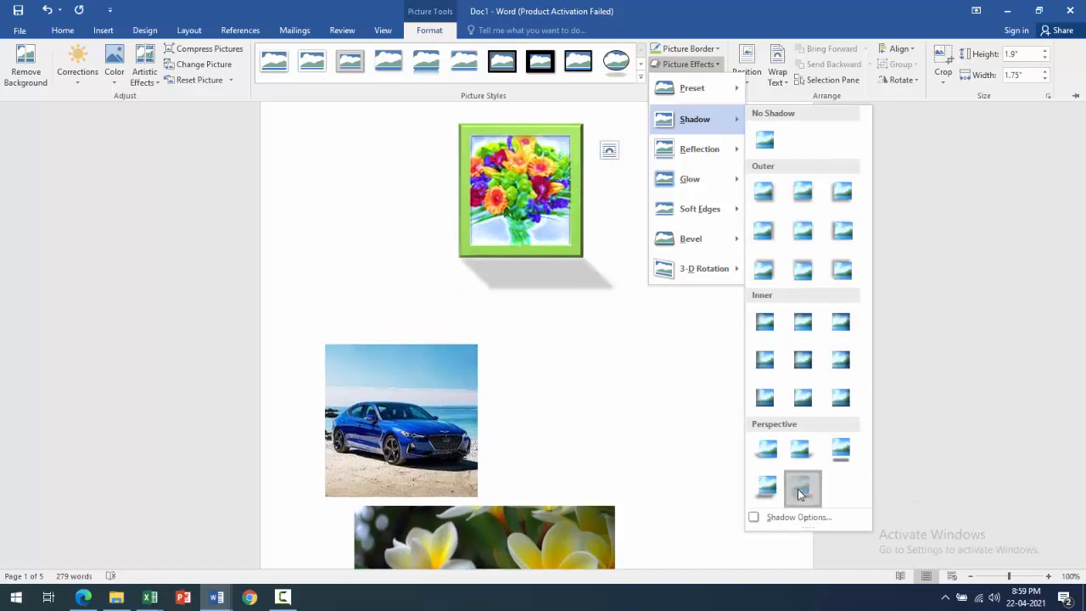
left_click(715, 68)
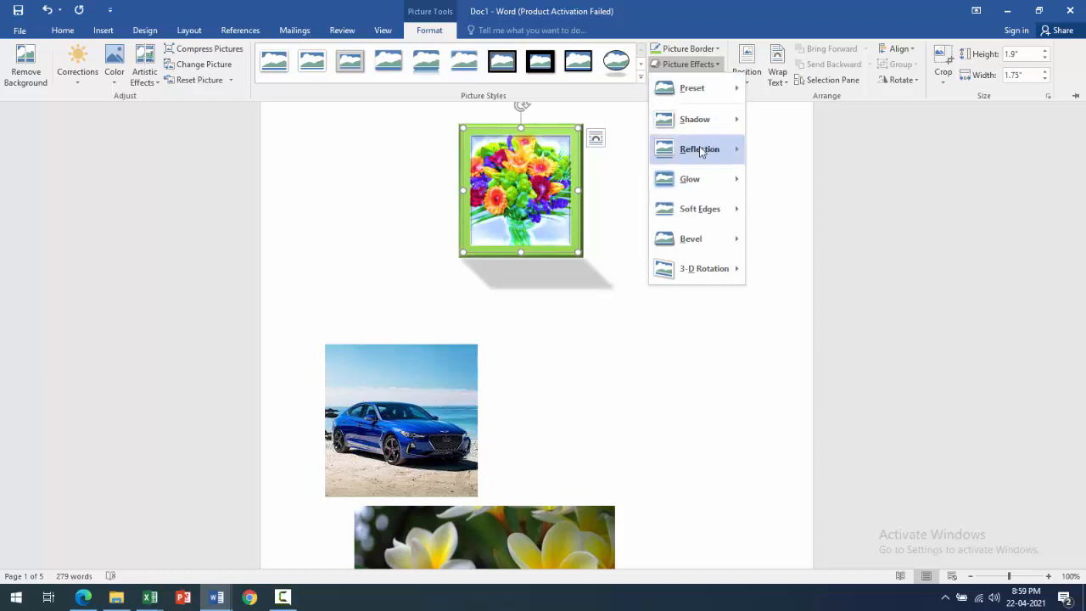
mouse_move(706, 275)
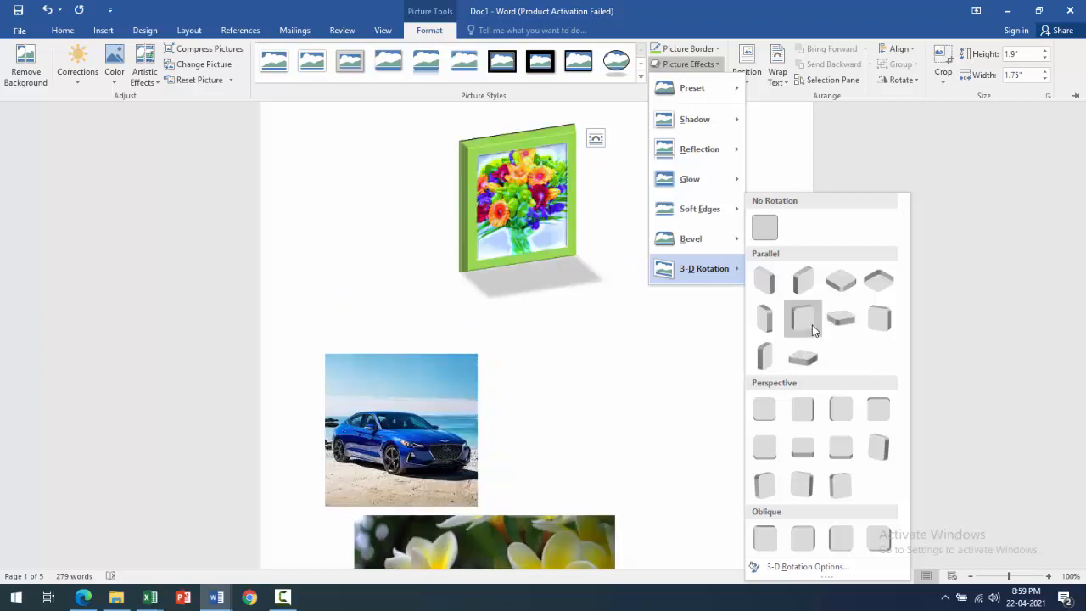
left_click(807, 322)
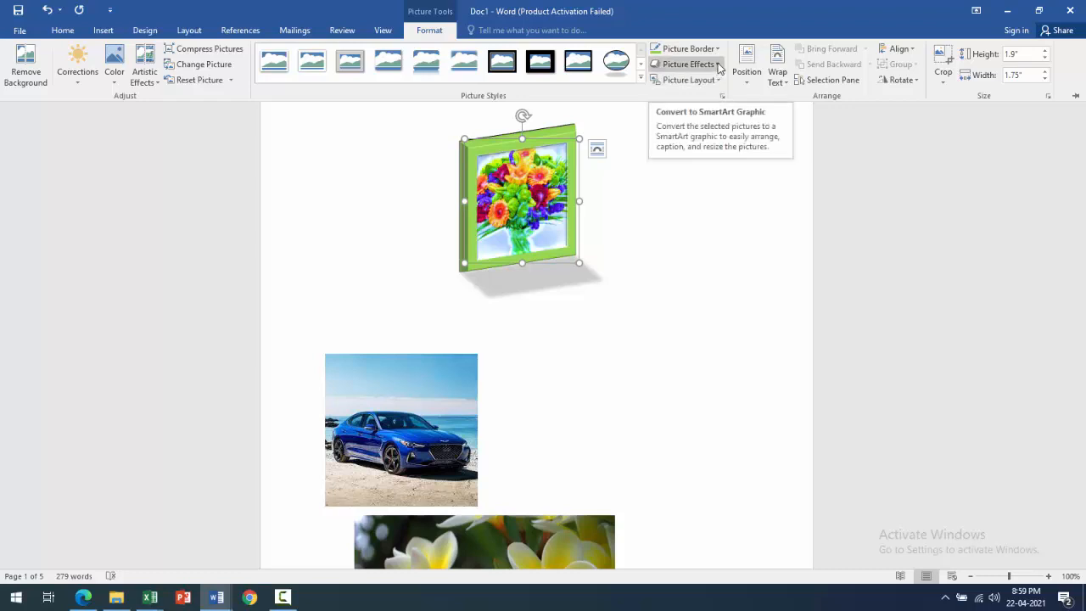
Step: Apply the last Reflection variation in the third row to the flower picture
left_click(718, 68)
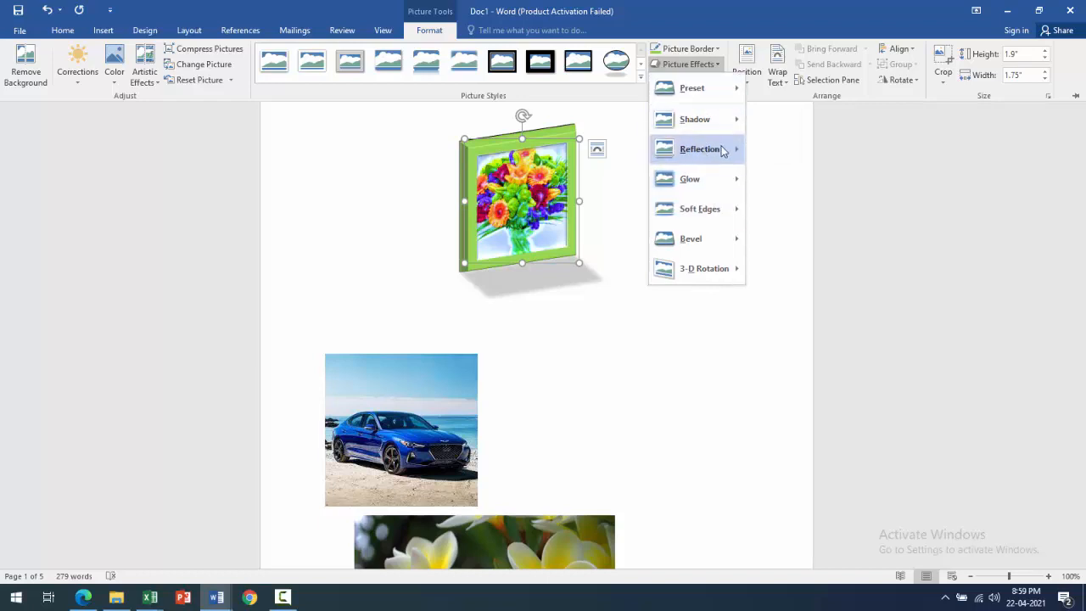
mouse_move(729, 151)
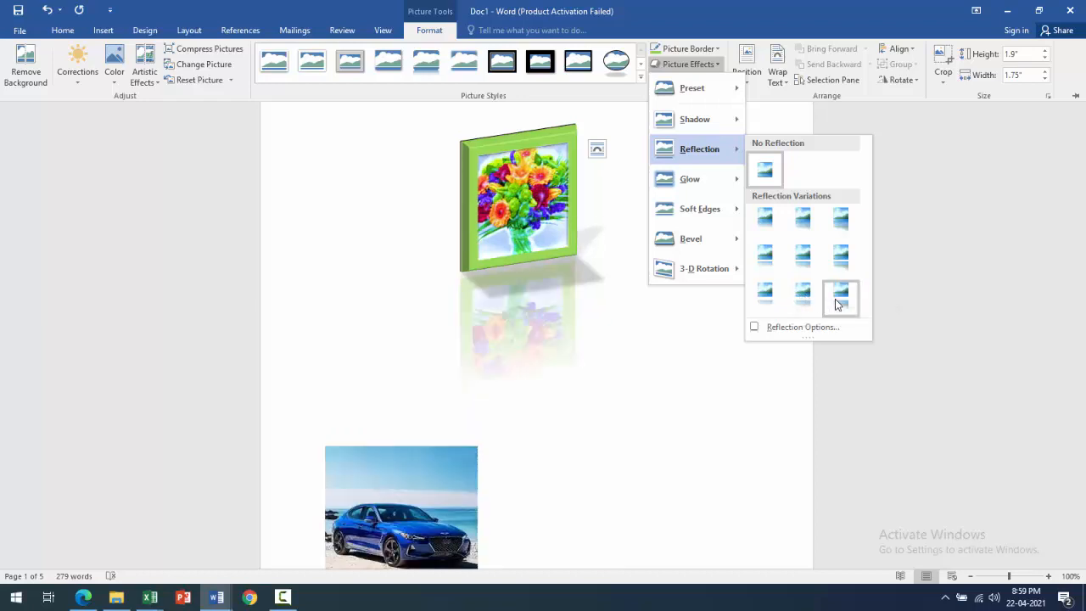
left_click(839, 295)
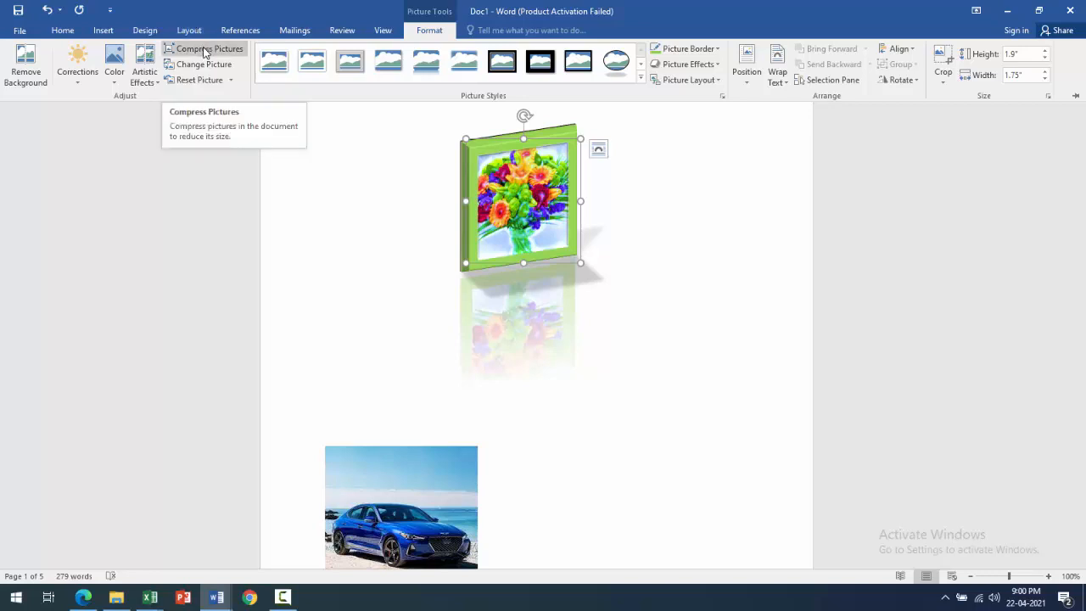
Step: Compress only the selected flower picture at the E-mail (96 ppi) target output, deleting its cropped areas
left_click(203, 50)
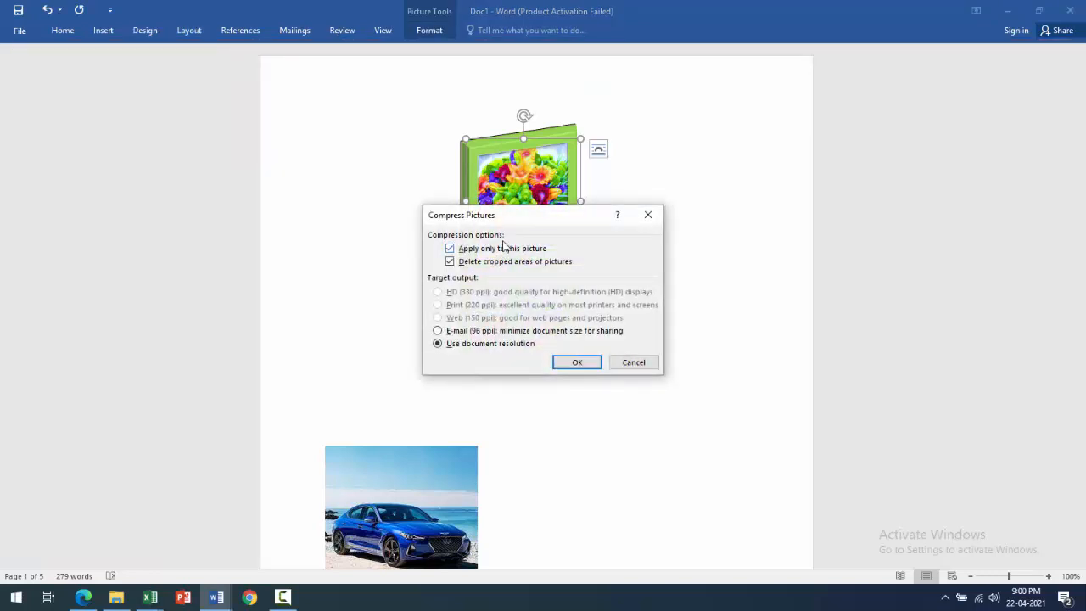
left_click_drag(520, 217, 682, 254)
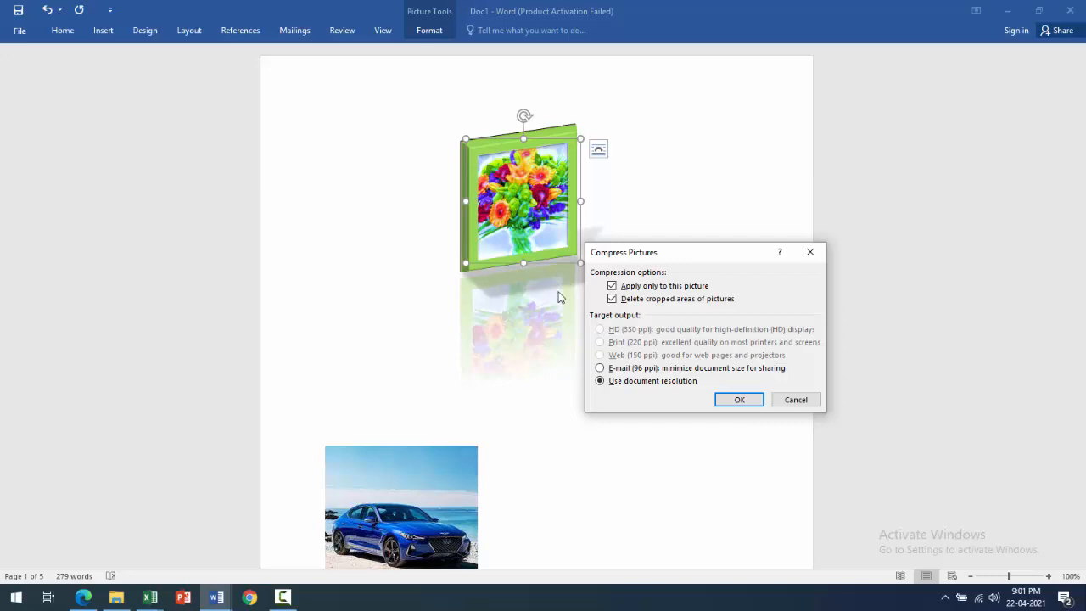
left_click(601, 368)
left_click(738, 397)
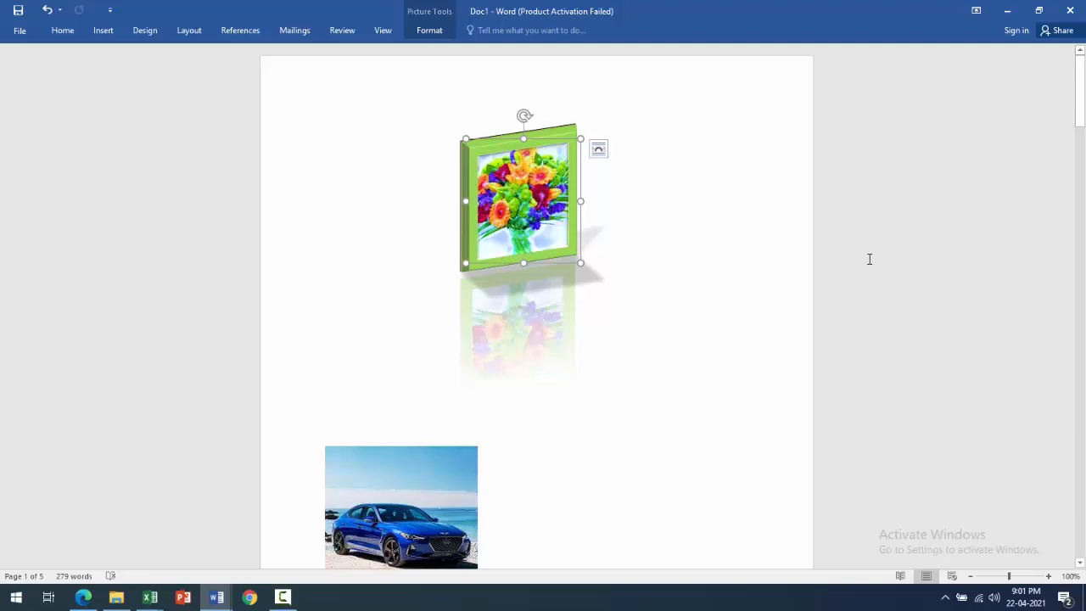
Step: Start a caption for the giraffe picture on page 4 with the text "This an adult Giraffe that use his neck to reach the leaves"
left_click_drag(1081, 102, 1085, 295)
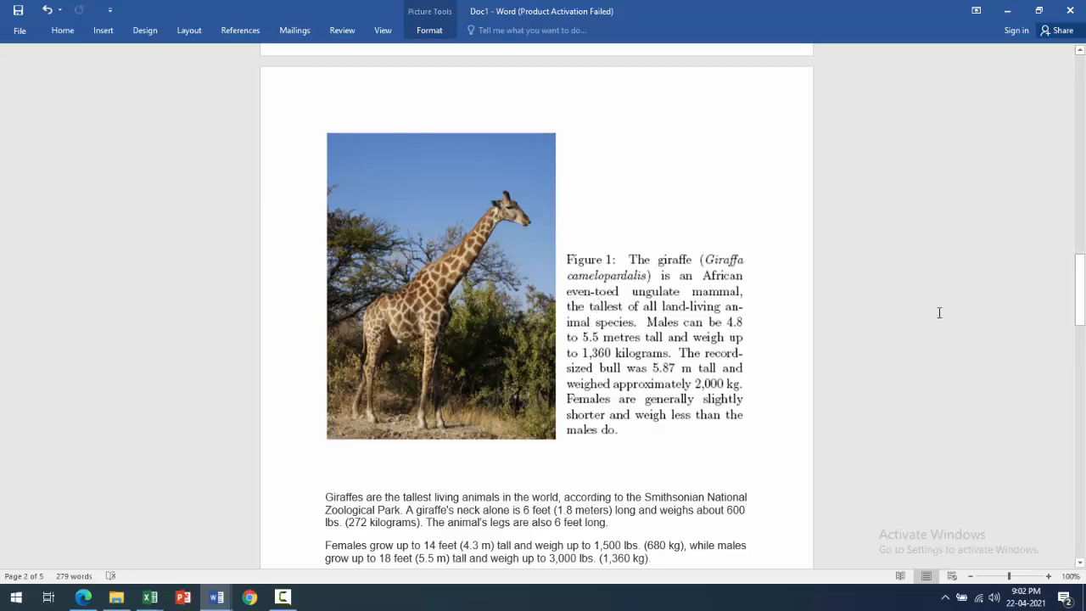
left_click_drag(1073, 287, 1079, 373)
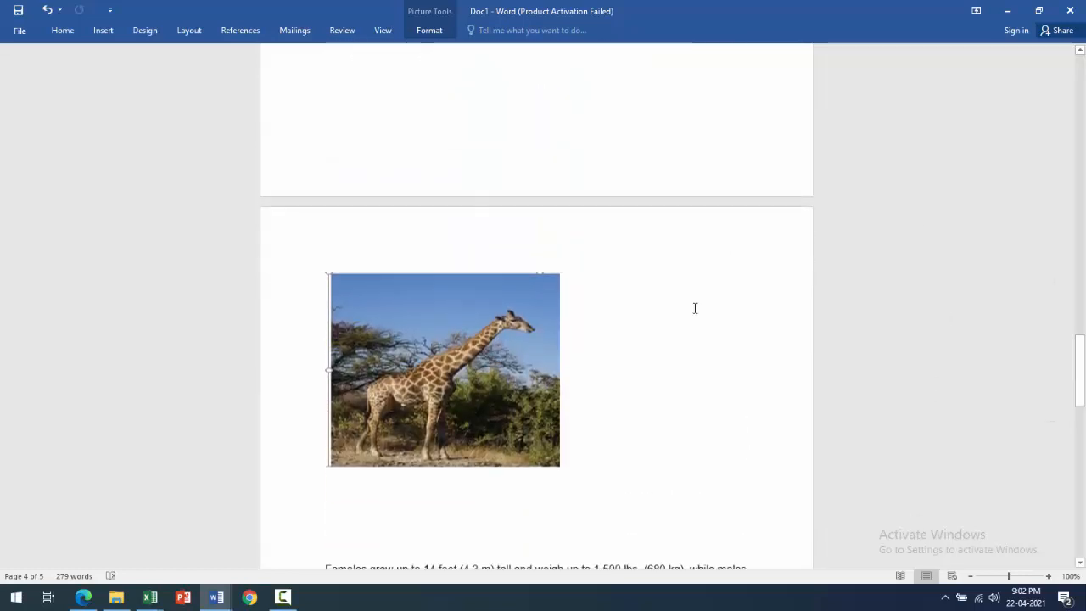
left_click(470, 335)
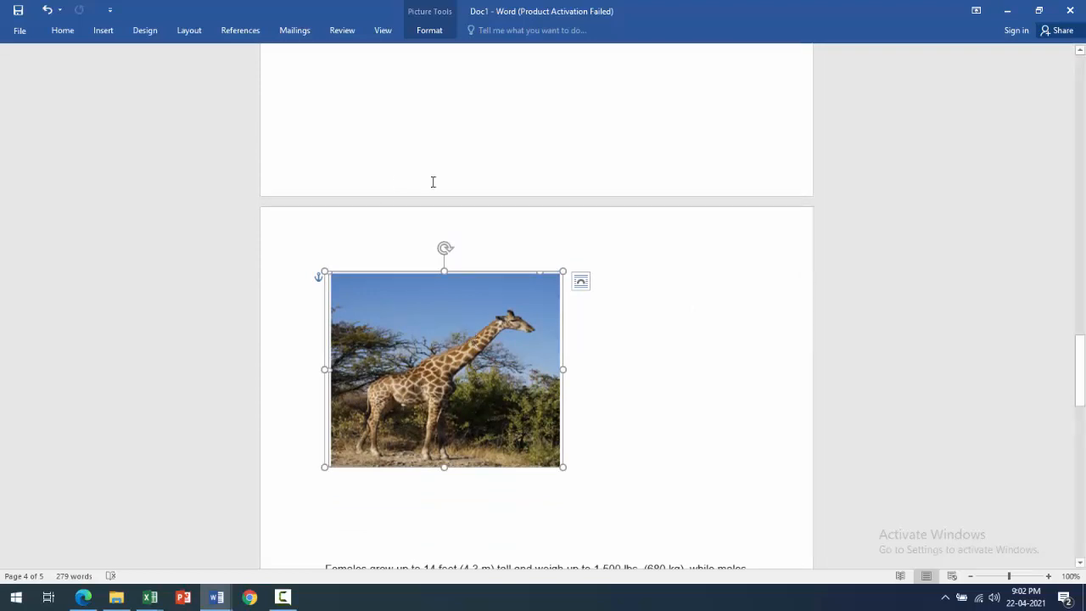
left_click(239, 32)
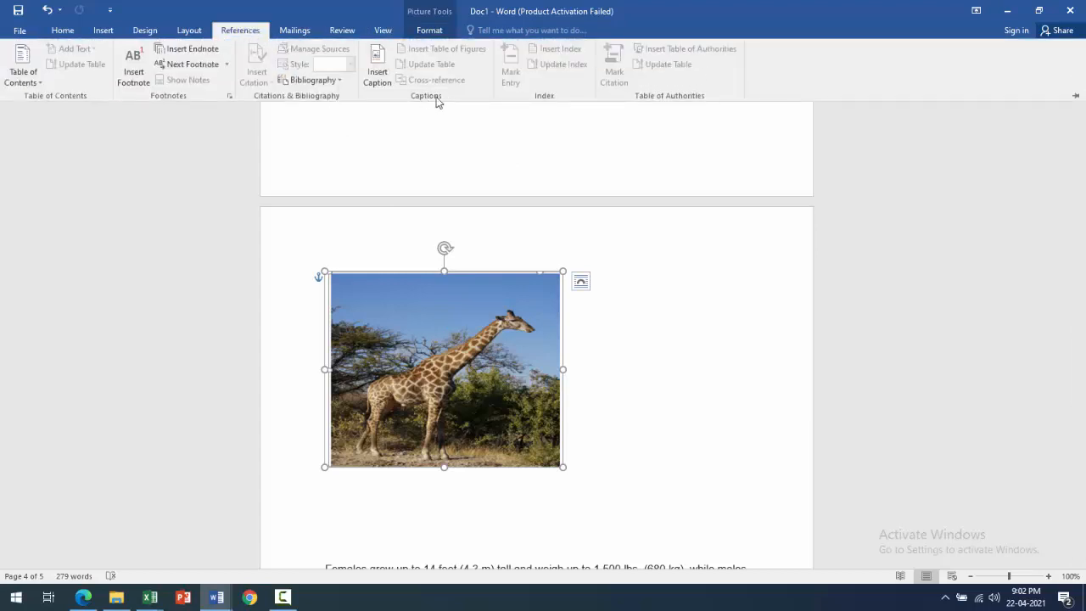
left_click(374, 59)
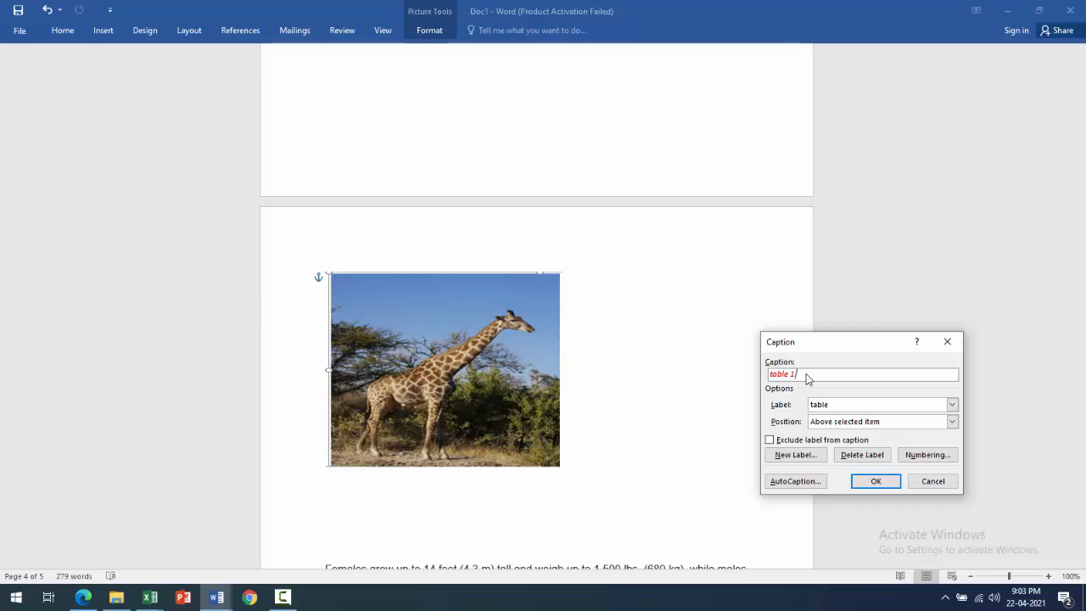
type("This")
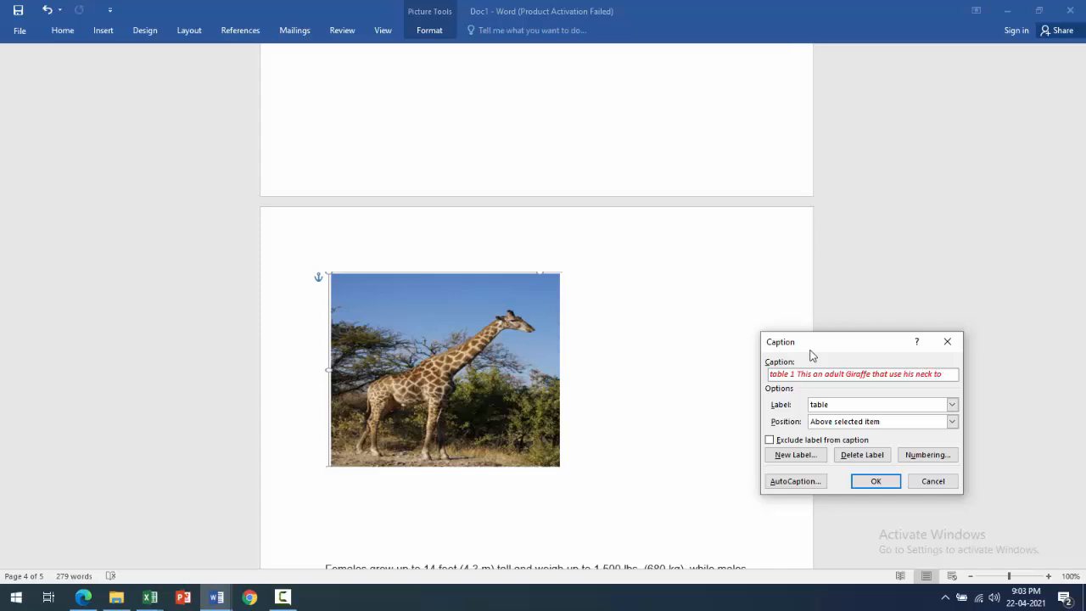
type("h the leaves")
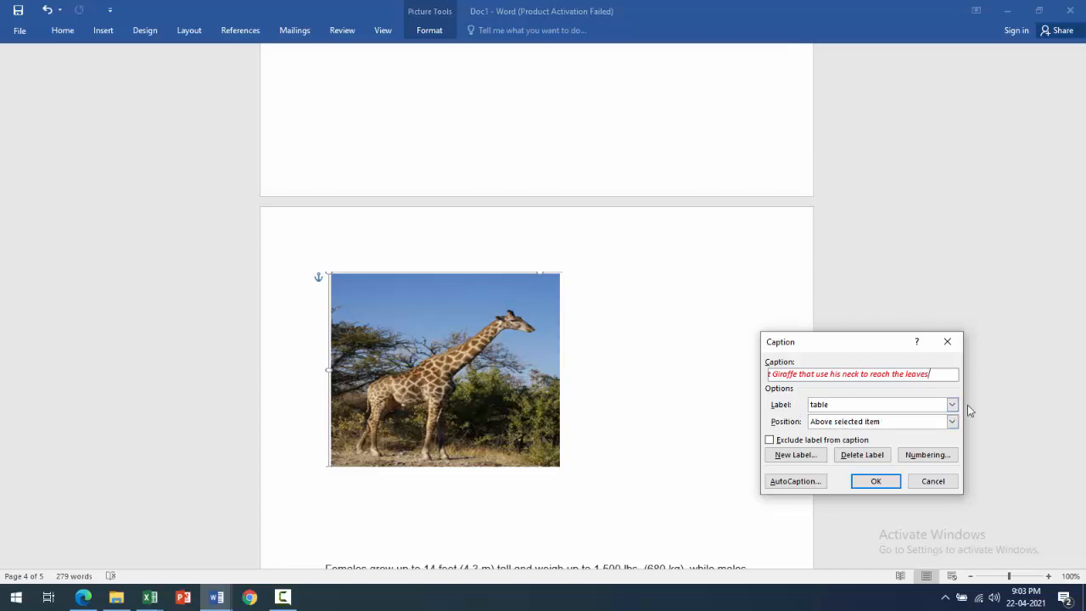
Step: Create a new caption label named Image and set the caption position to Above selected item
left_click(787, 458)
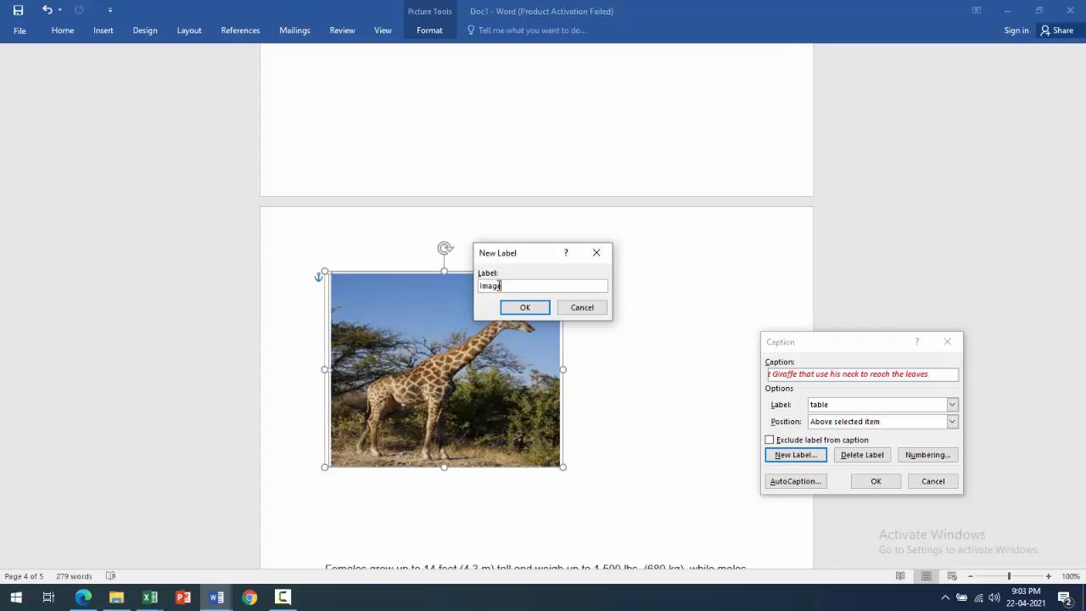
left_click(521, 308)
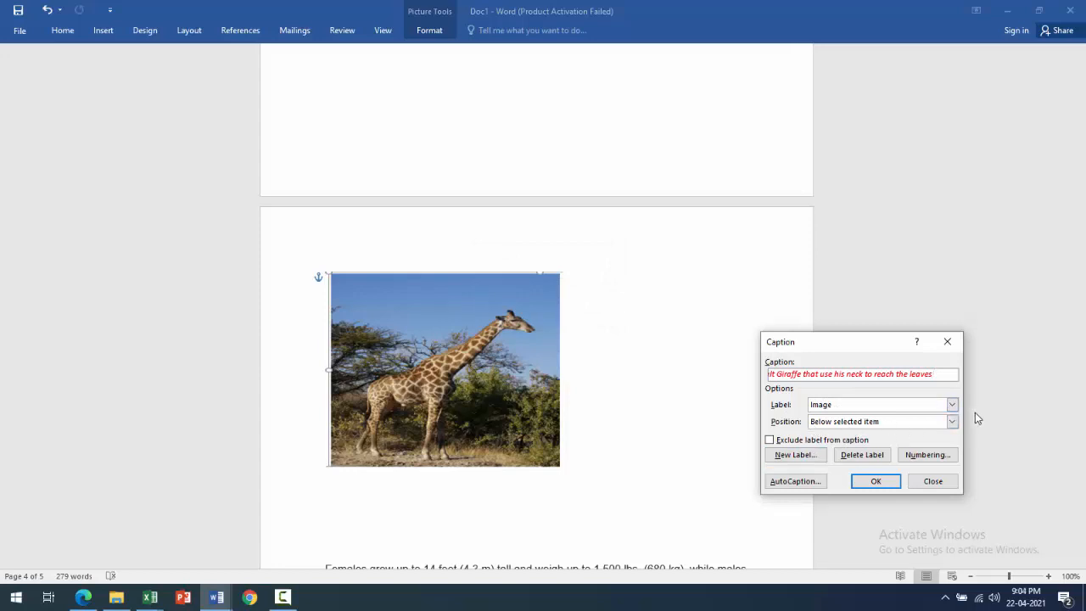
left_click(952, 421)
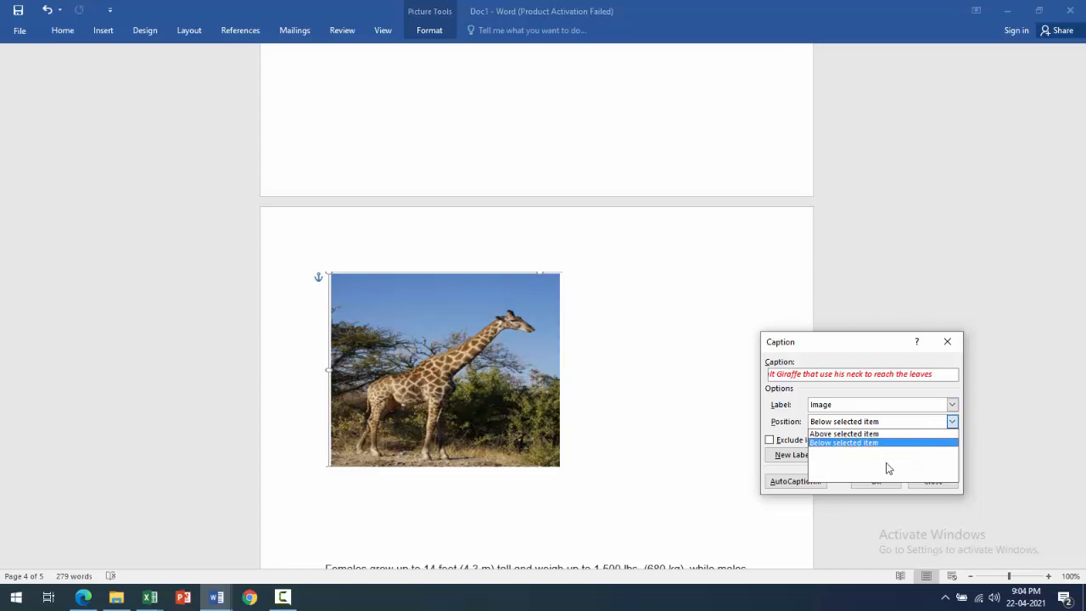
left_click(839, 433)
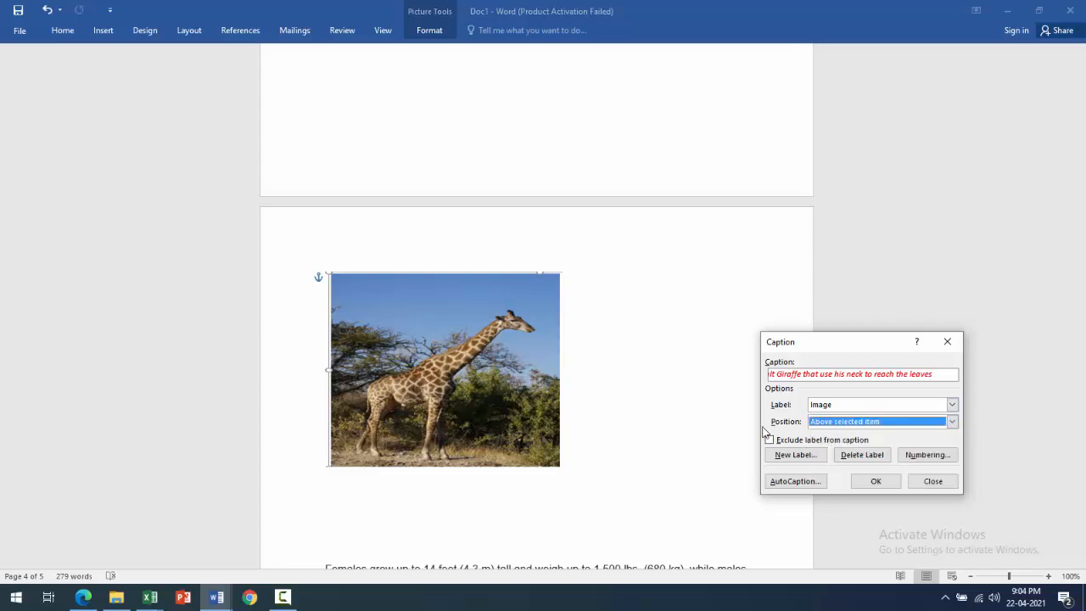
Step: Delete the current caption label and choose the existing Image label for the giraffe caption instead
left_click(865, 456)
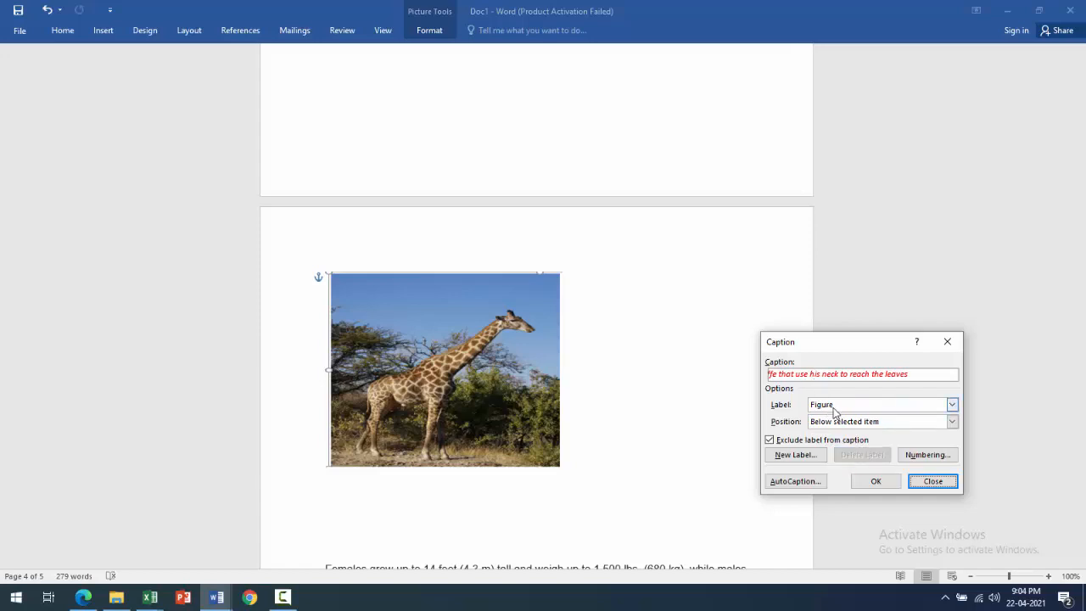
left_click(952, 407)
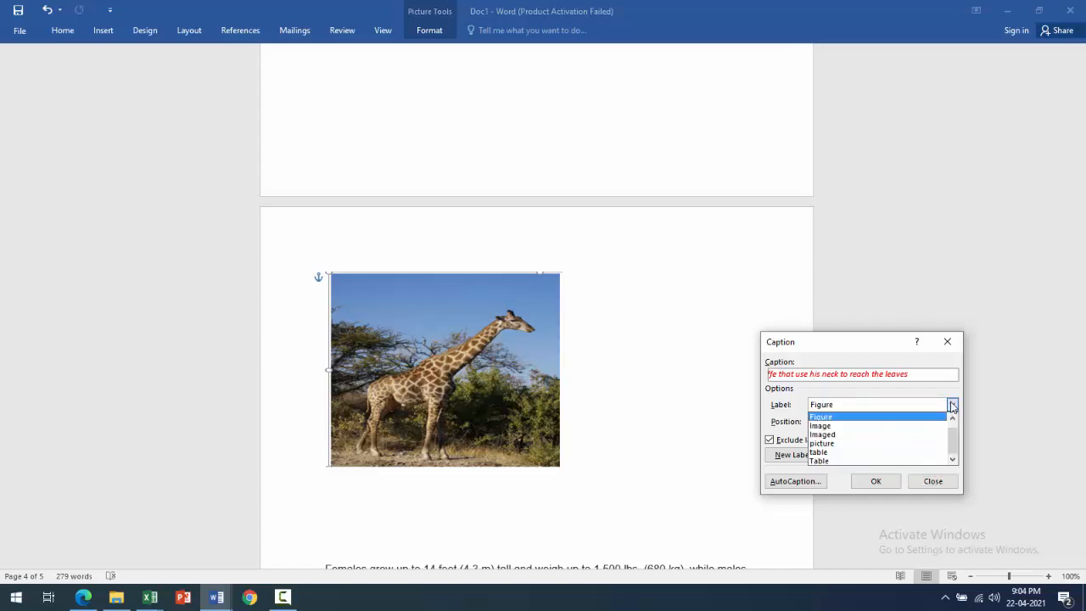
left_click(826, 428)
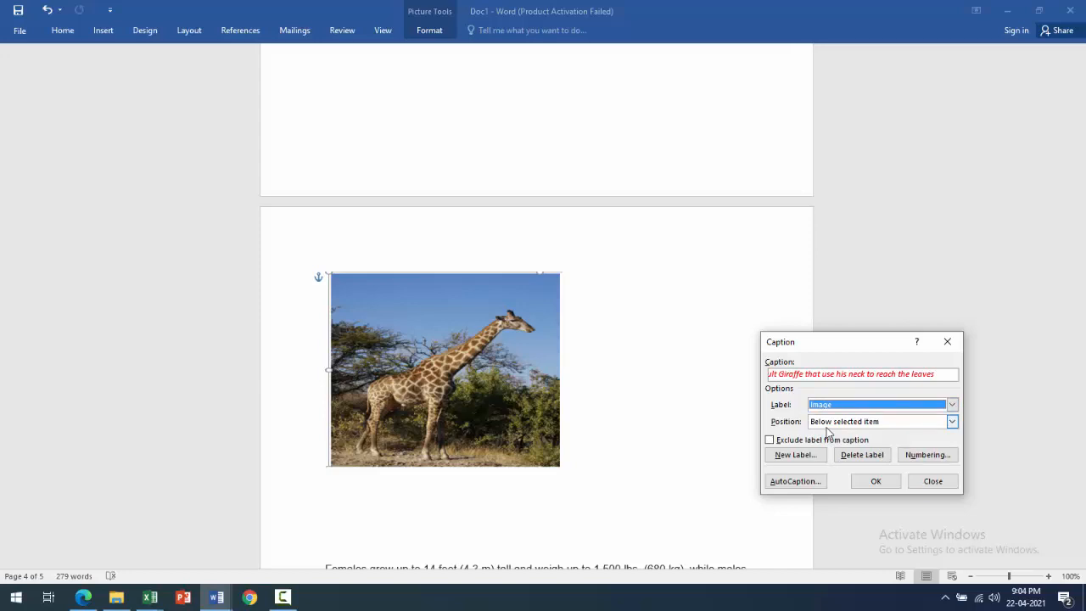
left_click(931, 455)
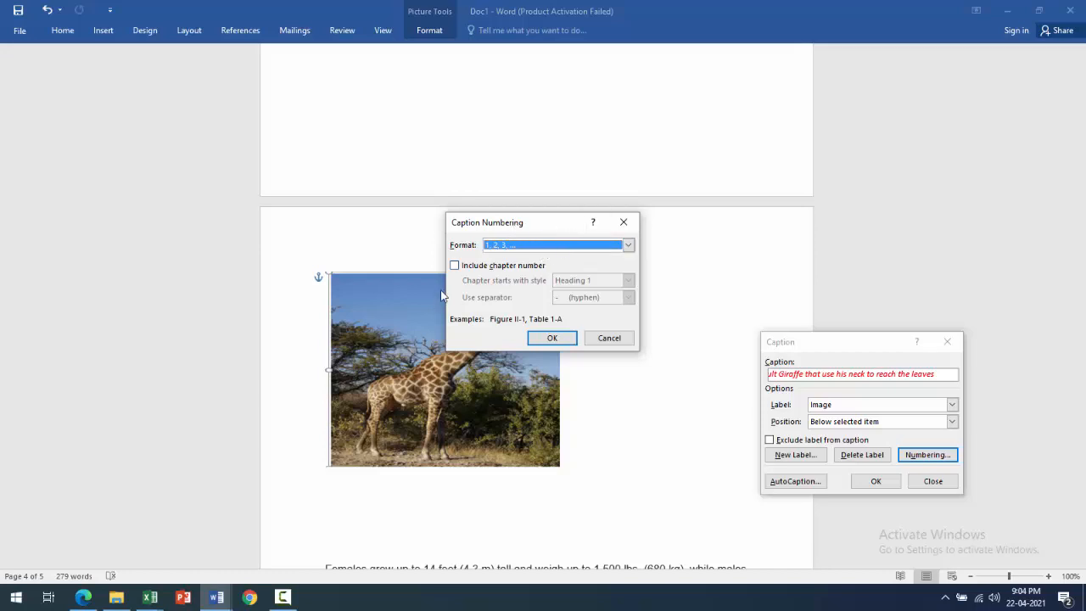
left_click(454, 265)
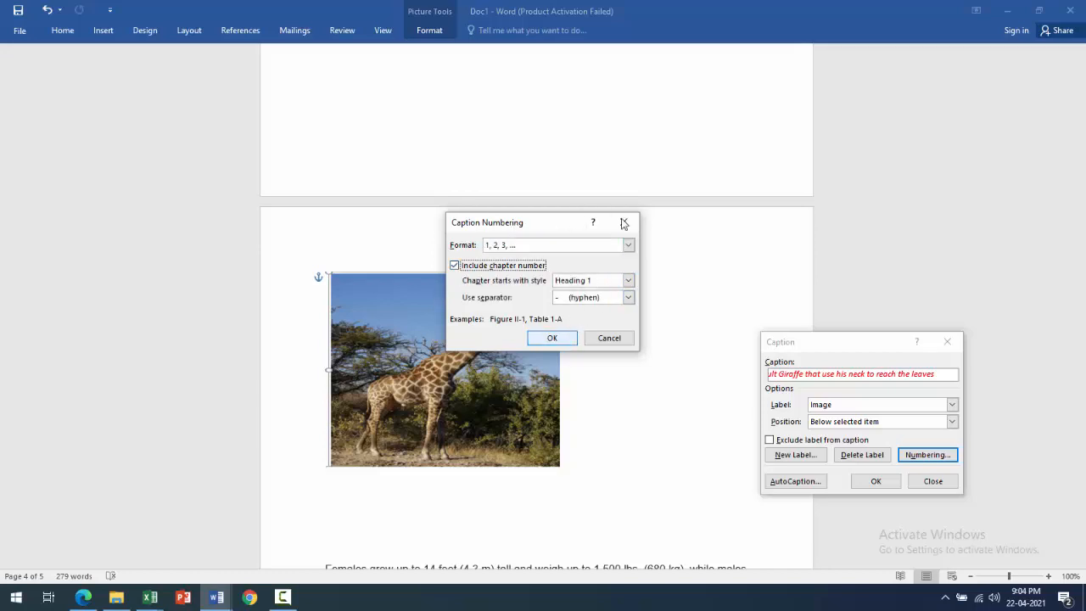
left_click(461, 268)
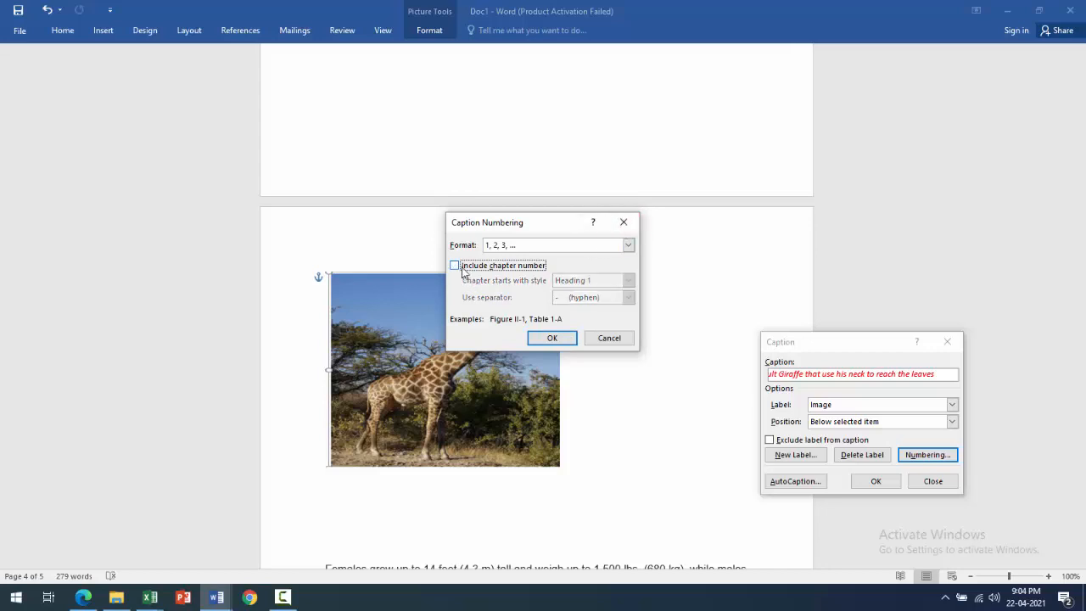
left_click(624, 223)
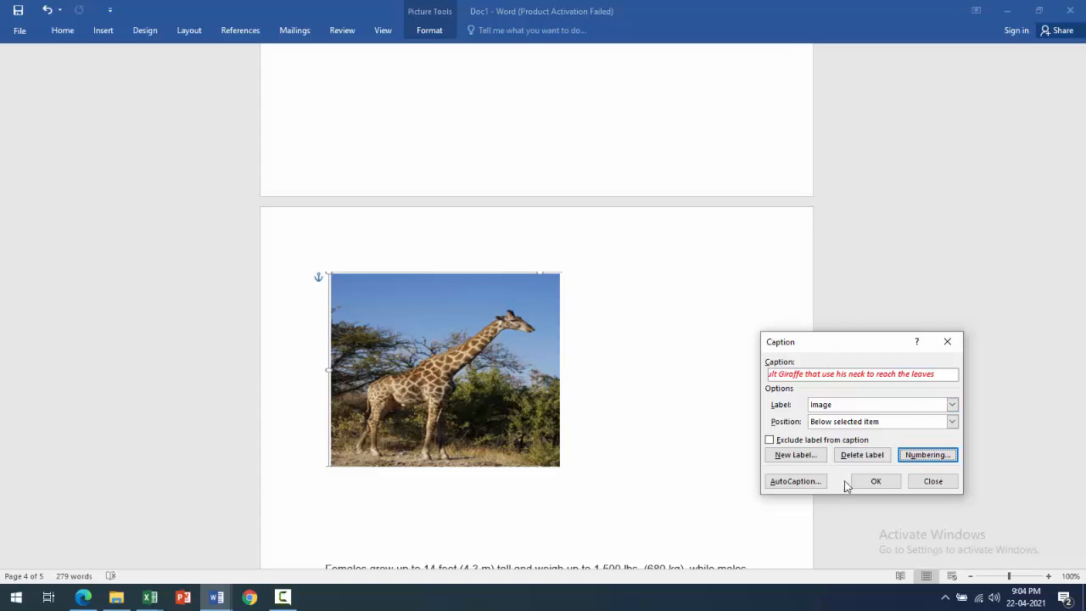
Step: Insert the finished caption below the giraffe picture
left_click(872, 482)
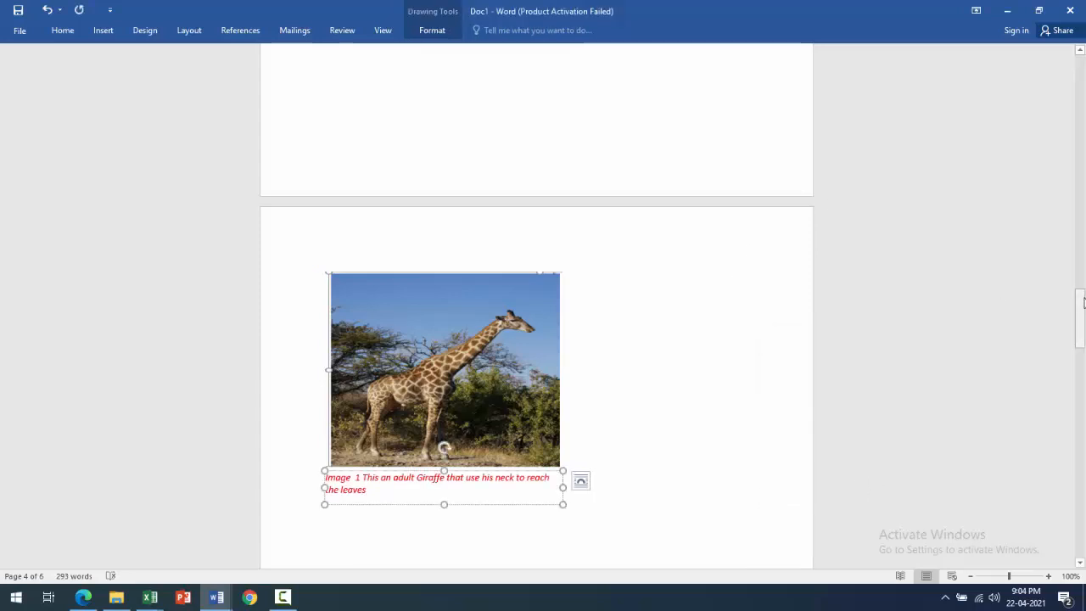
left_click_drag(1079, 305, 1078, 307)
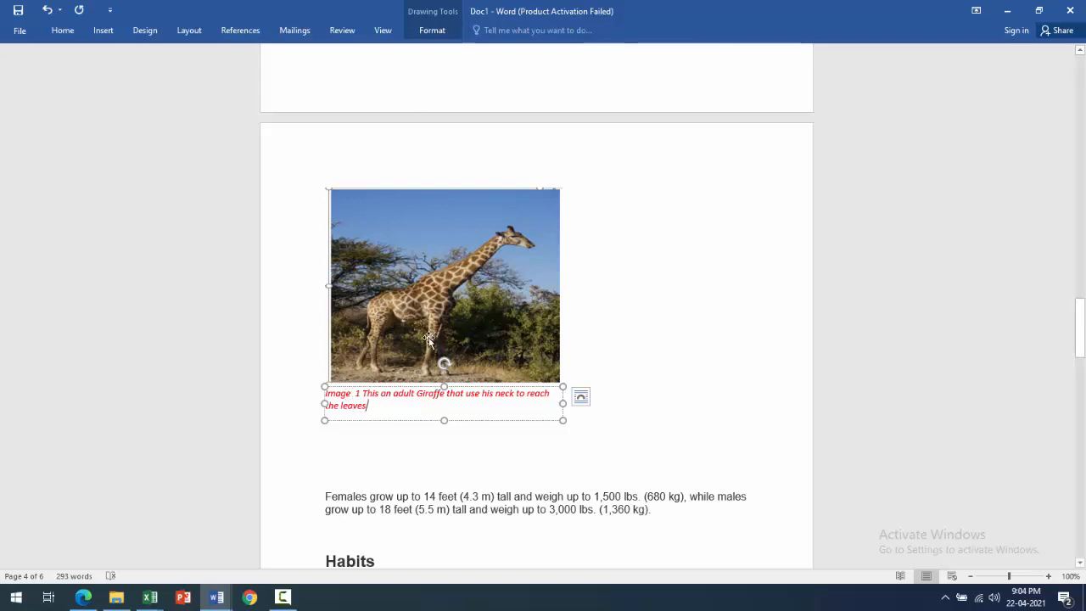
Step: Modify the Caption style so its font color is the standard green
left_click(63, 30)
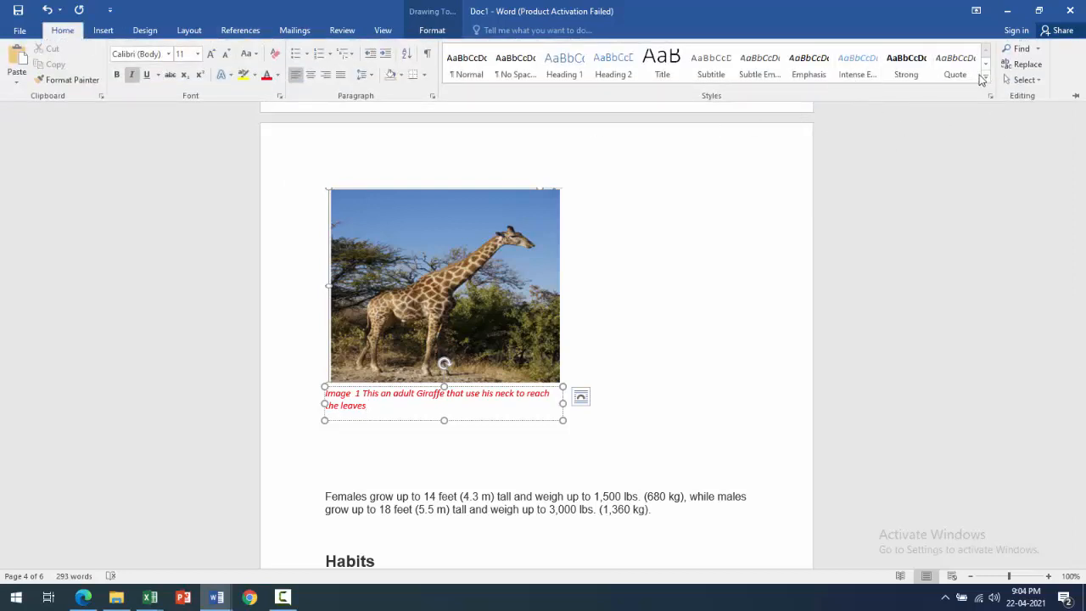
left_click(984, 80)
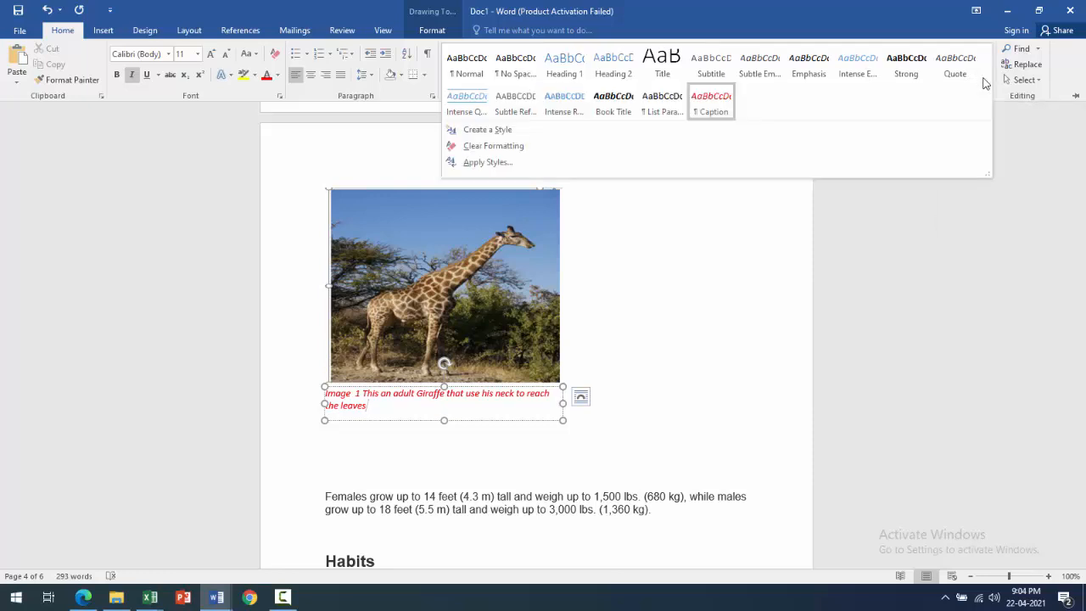
right_click(720, 111)
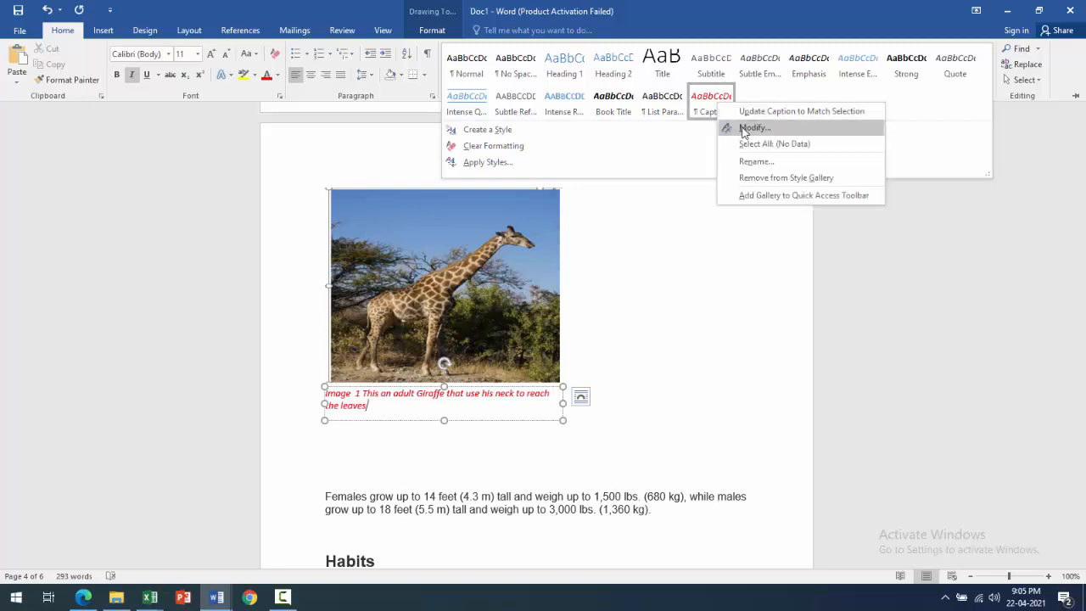
left_click(745, 129)
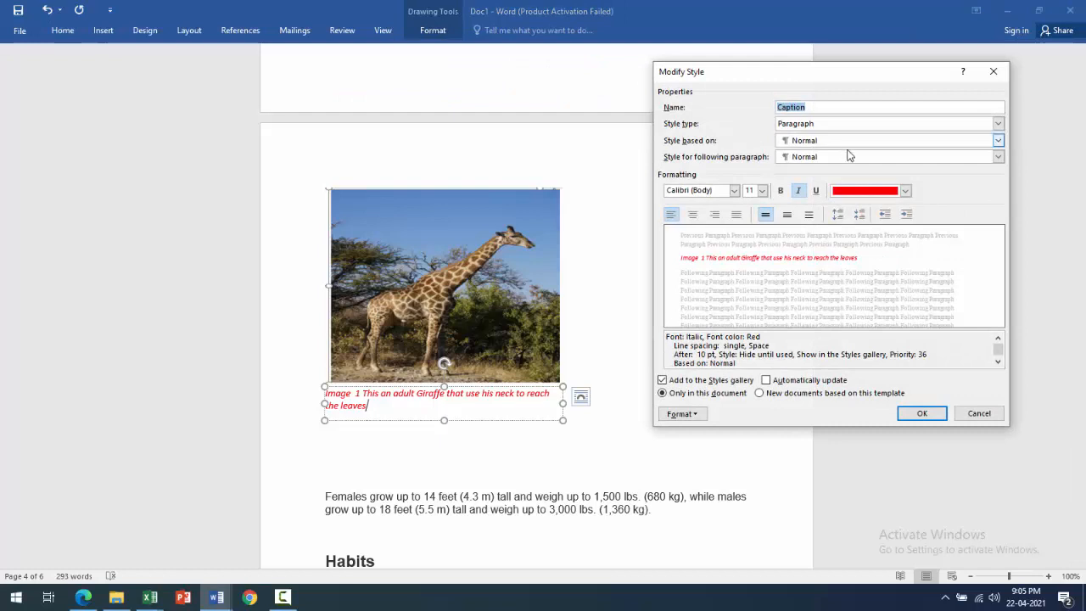
left_click(906, 191)
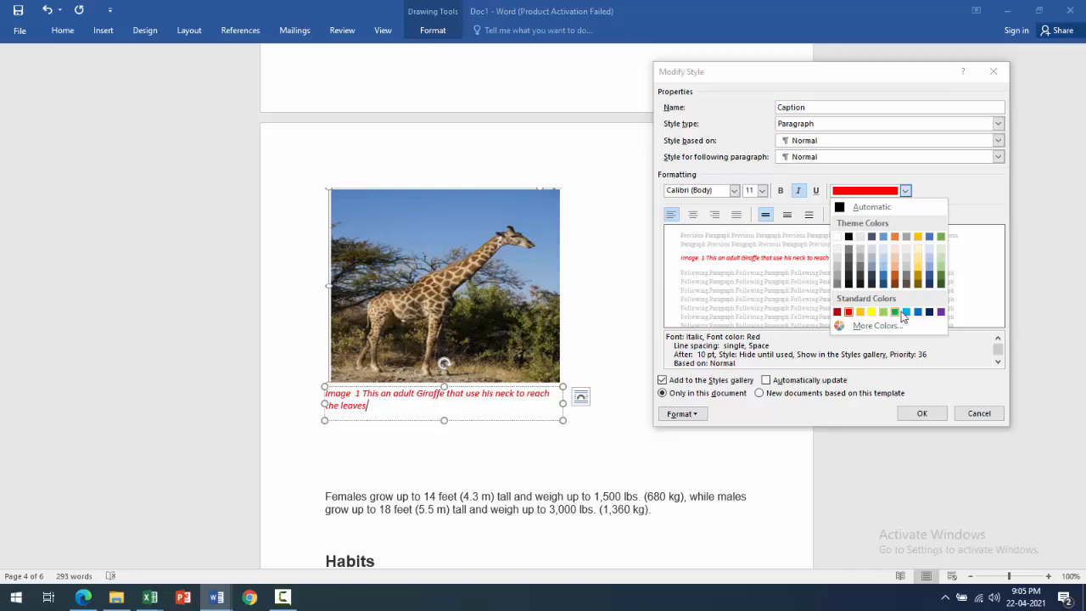
left_click(894, 312)
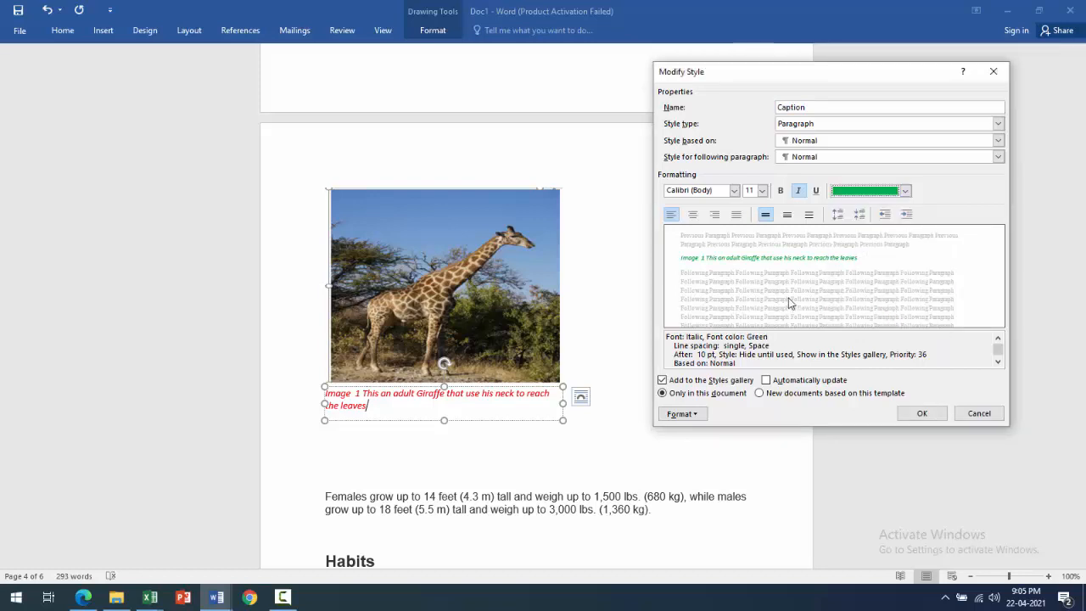
left_click(923, 413)
left_click(714, 356)
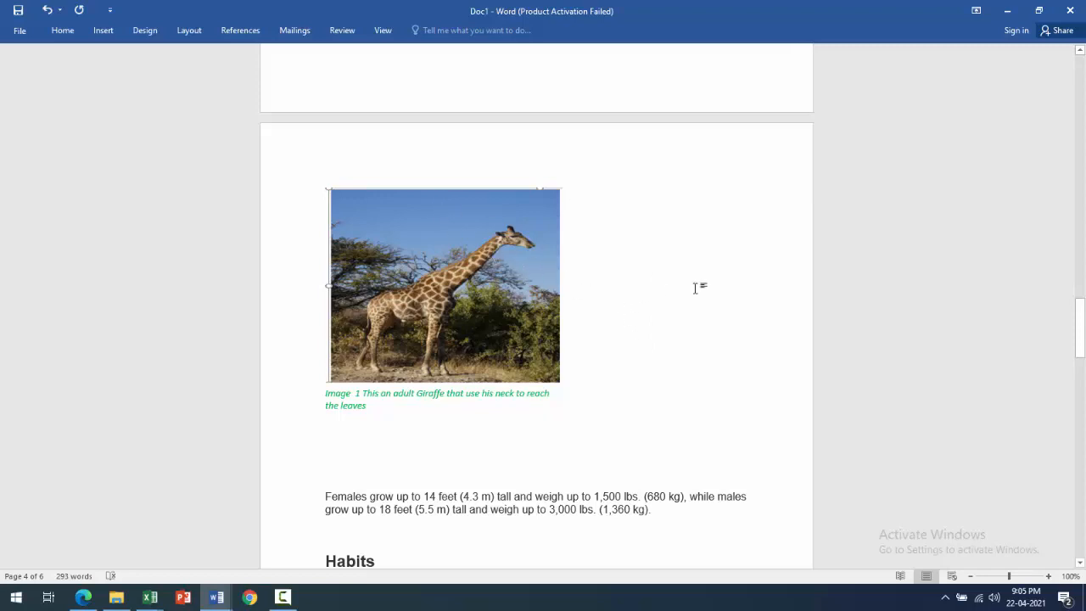
Step: Add two blank lines below the giraffe picture on page 3 and insert a table with 6 columns and 3 rows there
left_click_drag(1077, 333, 1067, 273)
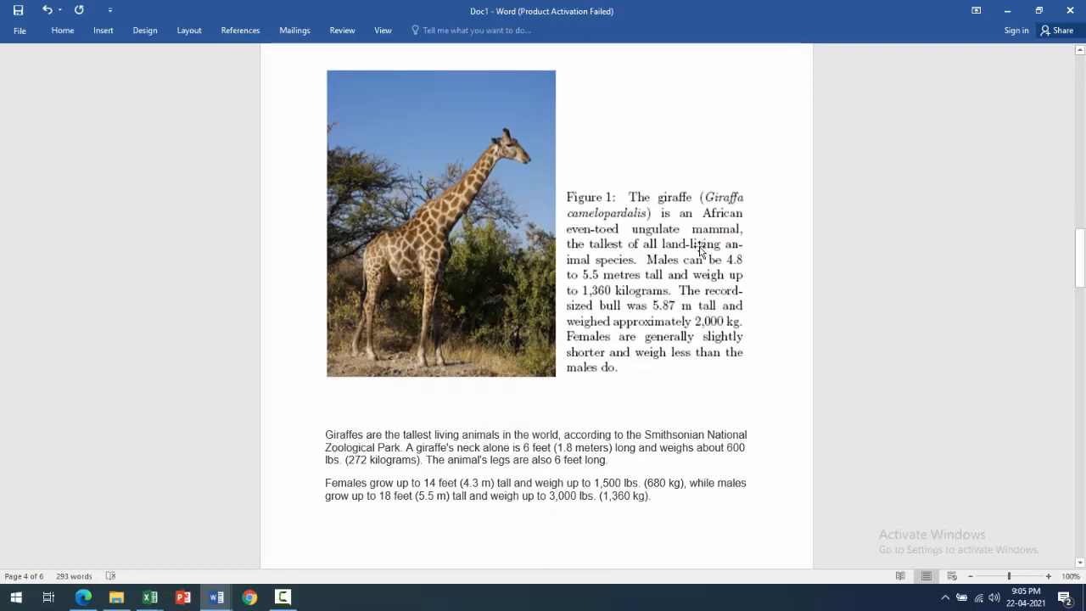
left_click(628, 402)
key("Return")
key("Return")
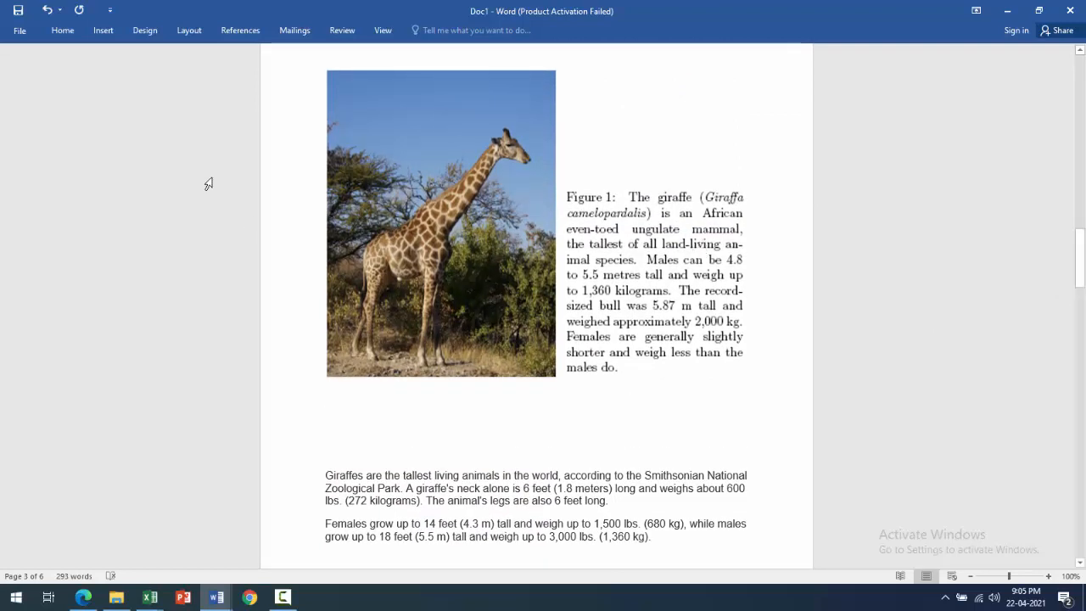
left_click(101, 31)
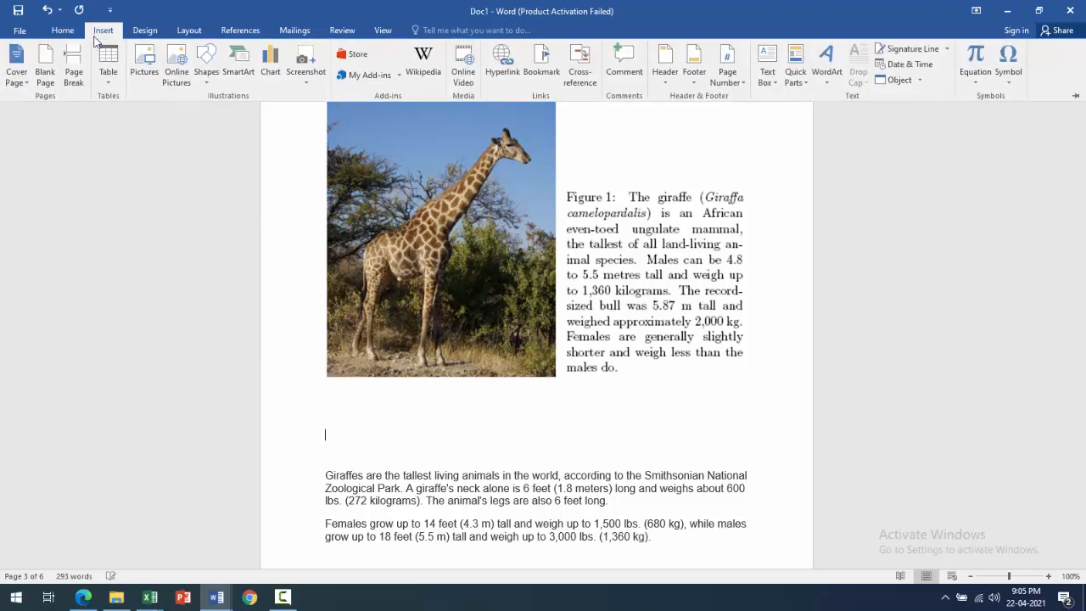
left_click(106, 81)
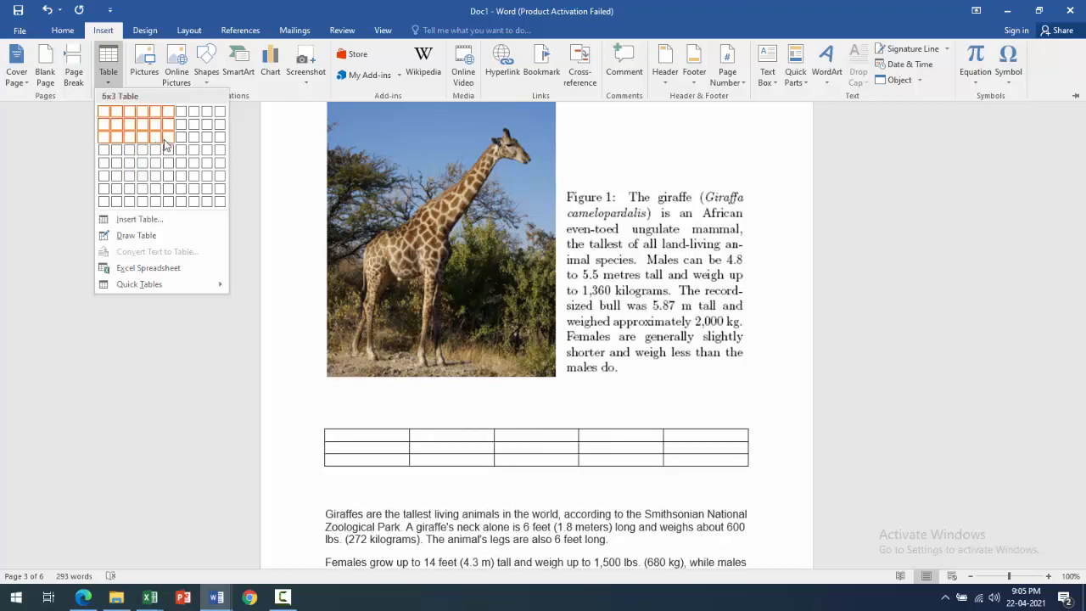
left_click(167, 138)
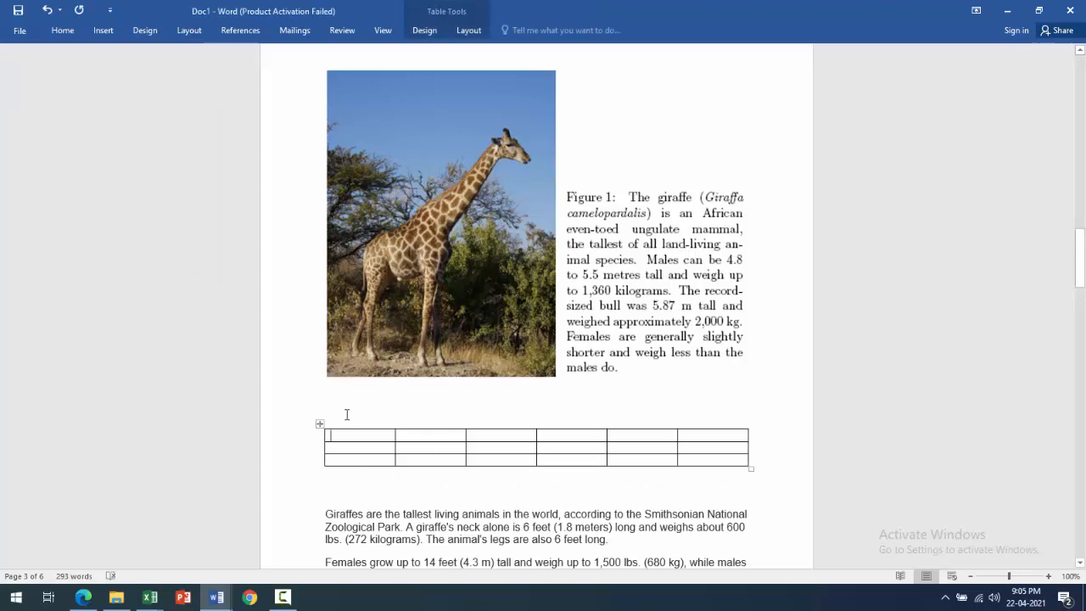
Step: Insert a caption below the new table, using the Image label and the text "This is the tables of figures"
left_click(241, 32)
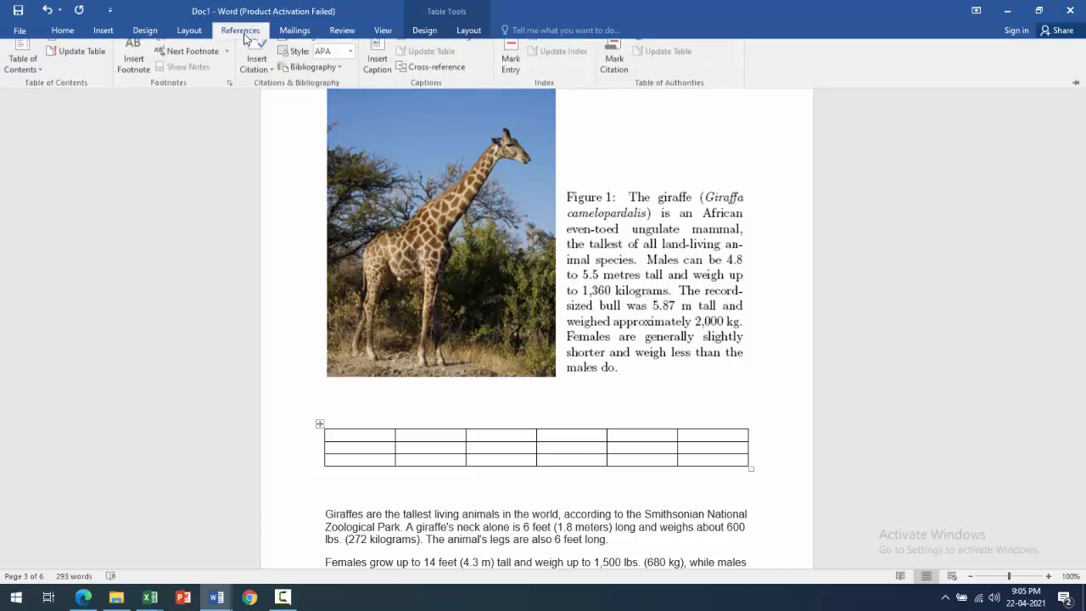
left_click(380, 63)
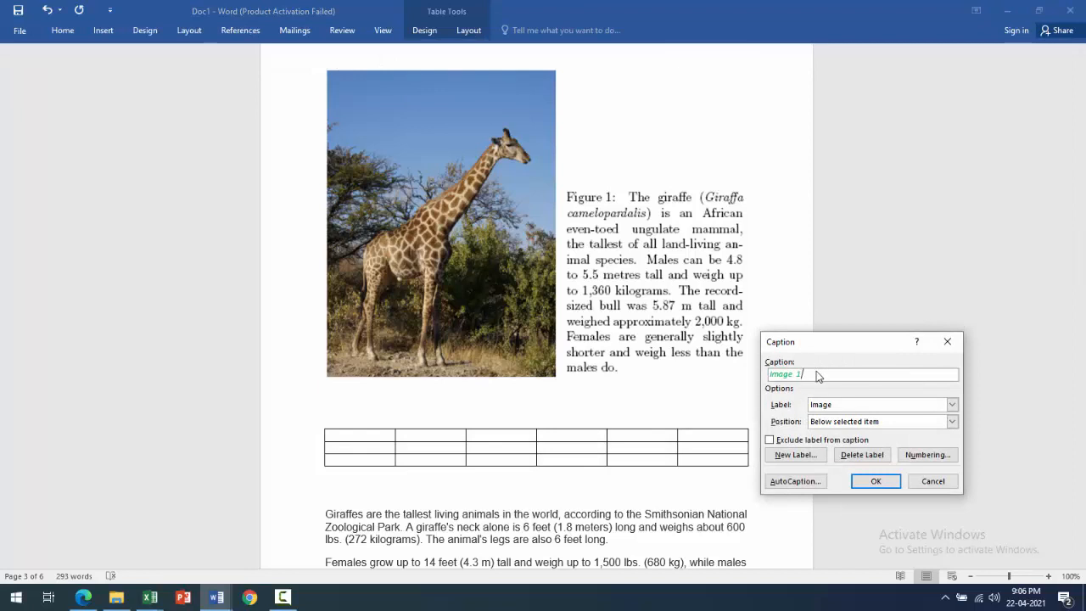
type("the tables of figures")
left_click(876, 480)
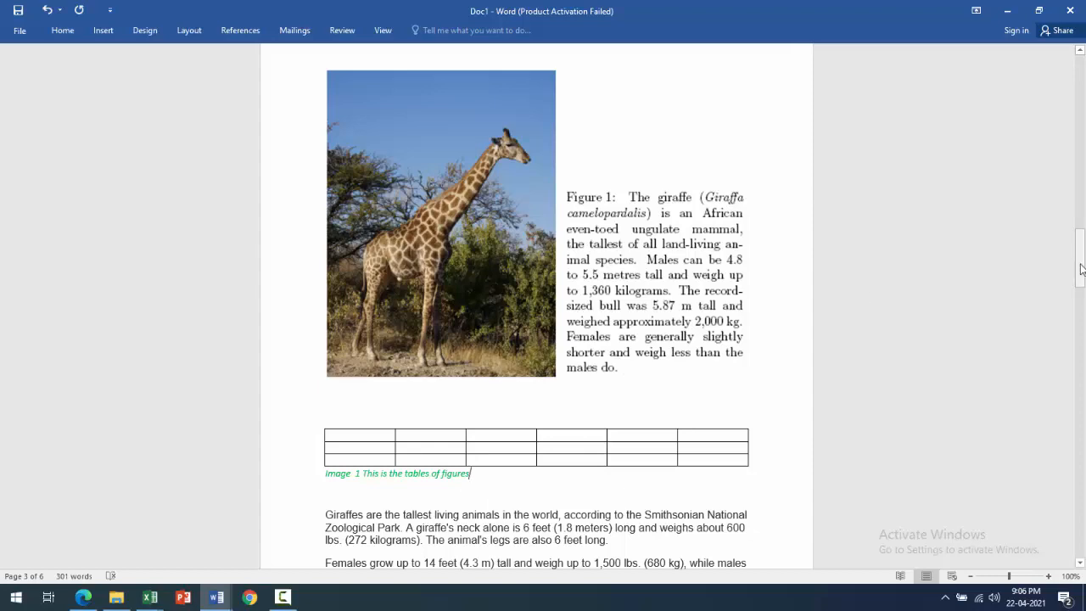
Step: Insert a table with 6 columns and 6 rows on the blank page 5, specifying its size in the Insert Table settings
left_click_drag(1081, 269, 1073, 404)
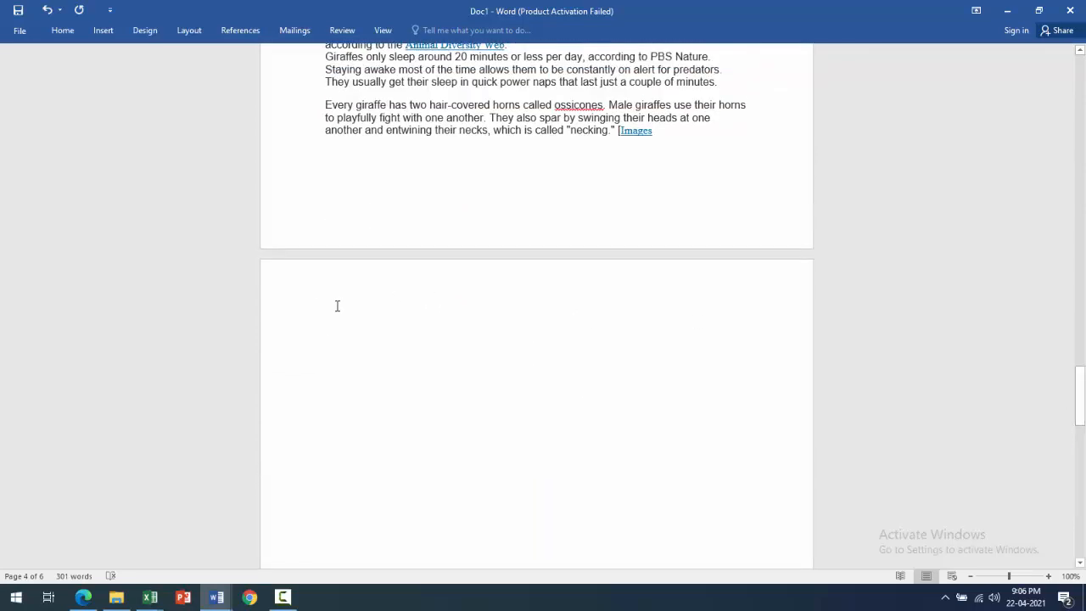
left_click(106, 35)
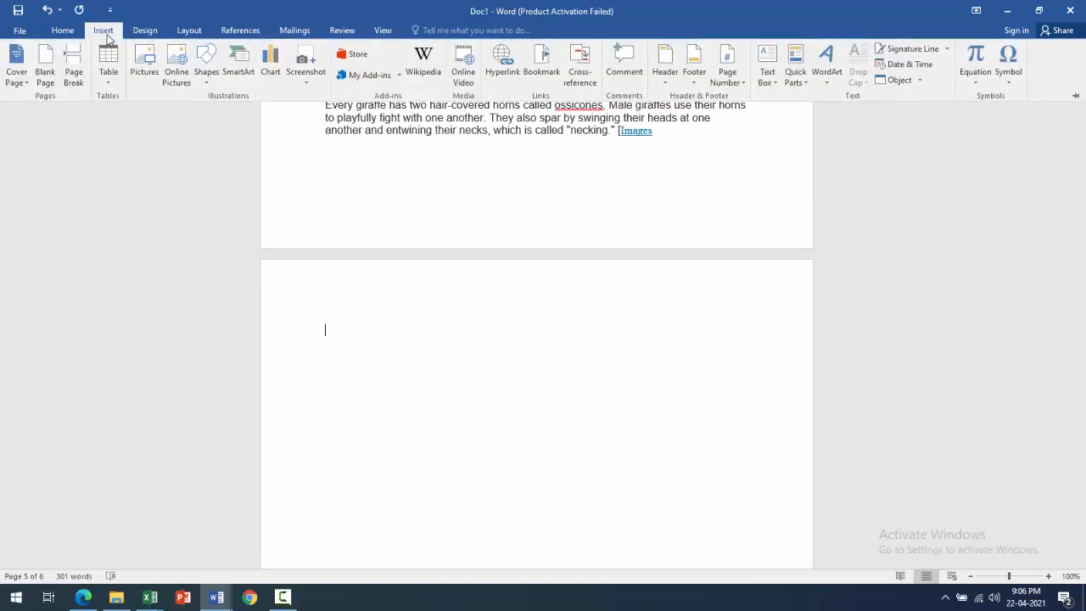
left_click(110, 81)
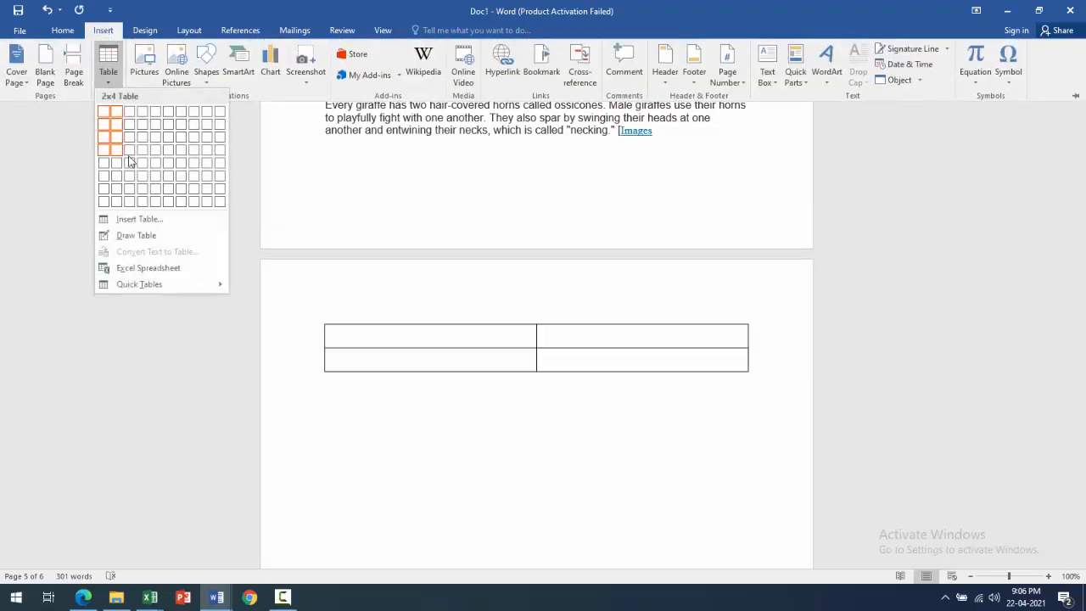
left_click(133, 223)
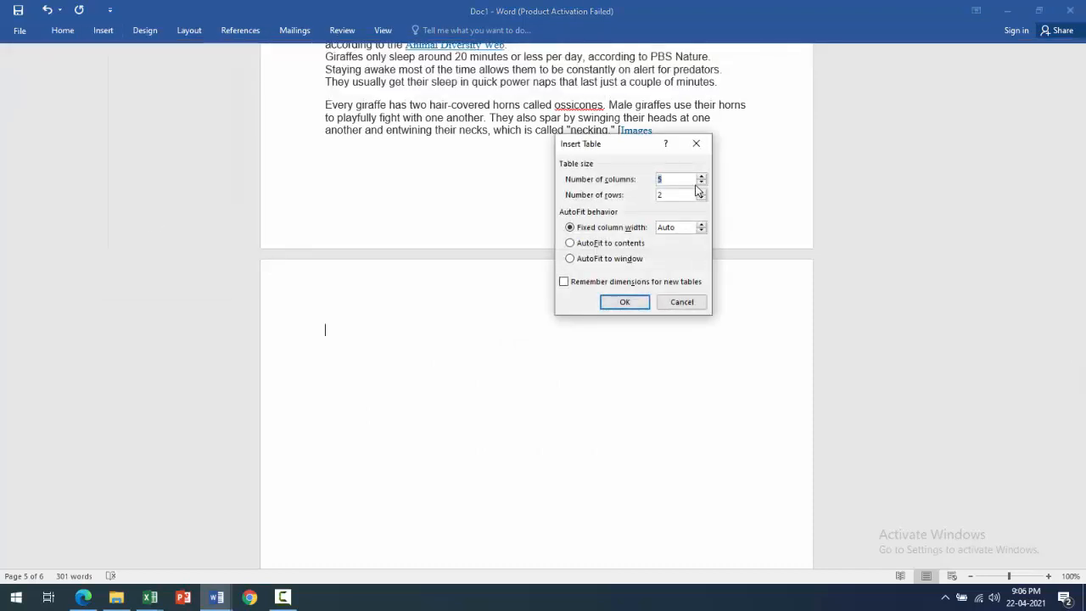
left_click(701, 176)
left_click(701, 191)
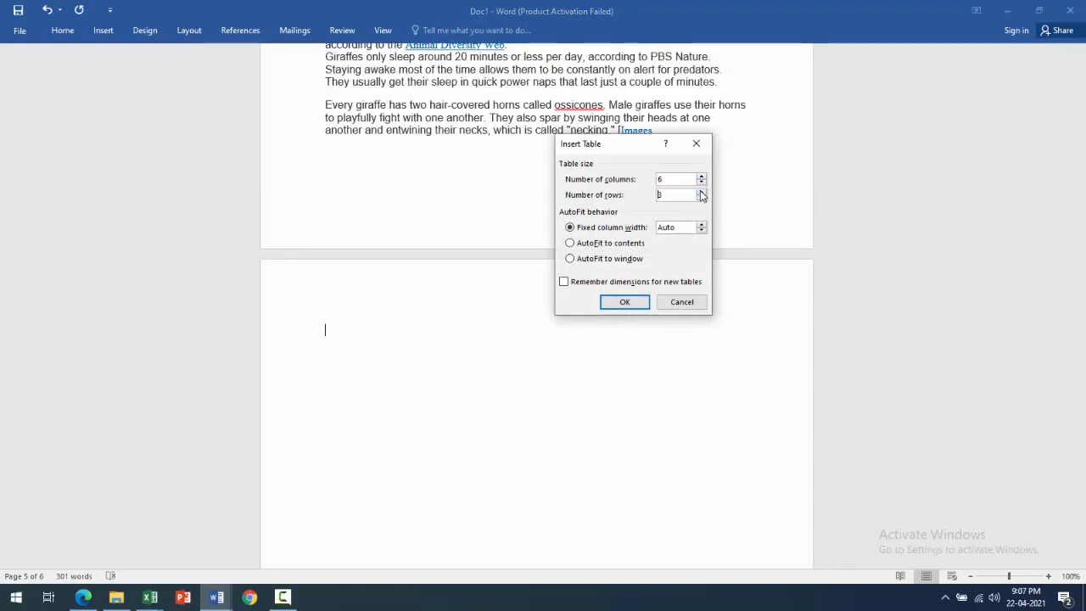
left_click(702, 193)
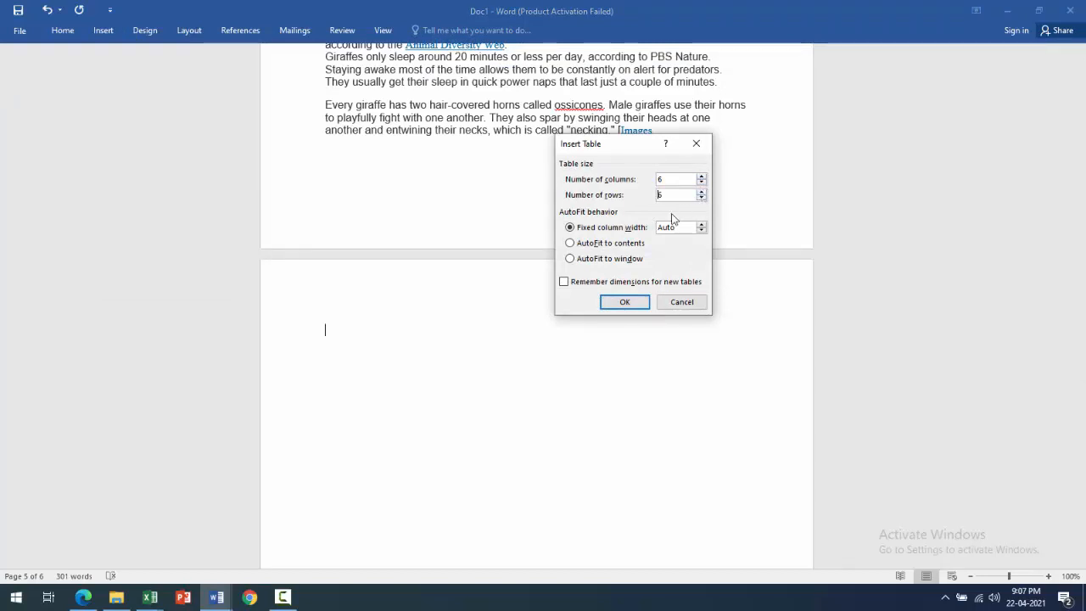
left_click(625, 303)
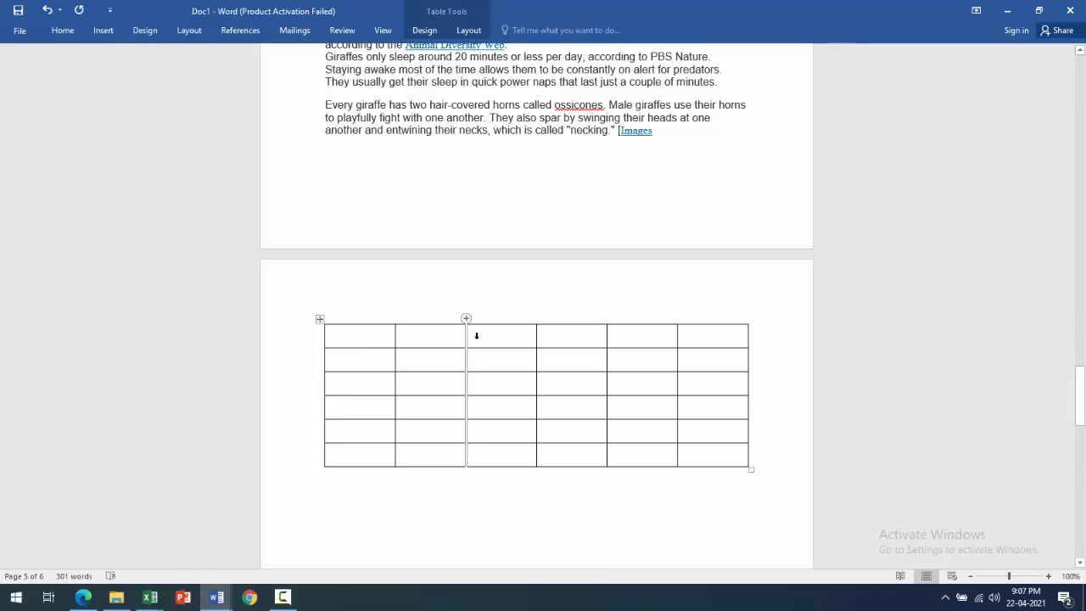
Step: Add two empty columns after the House column of the table on page 6
left_click_drag(1081, 399, 1077, 515)
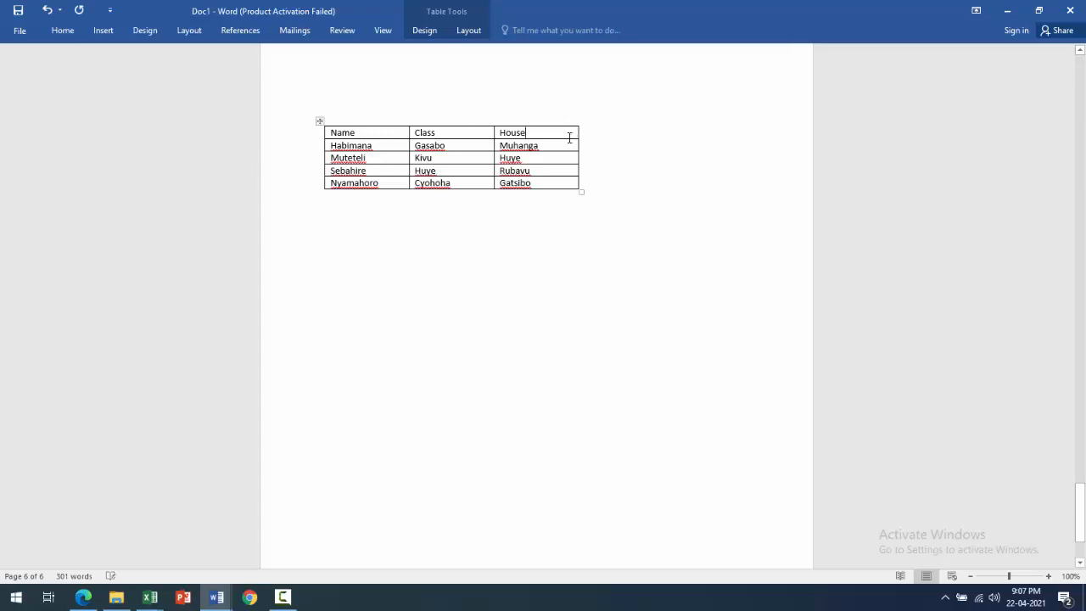
mouse_move(580, 126)
left_click(579, 121)
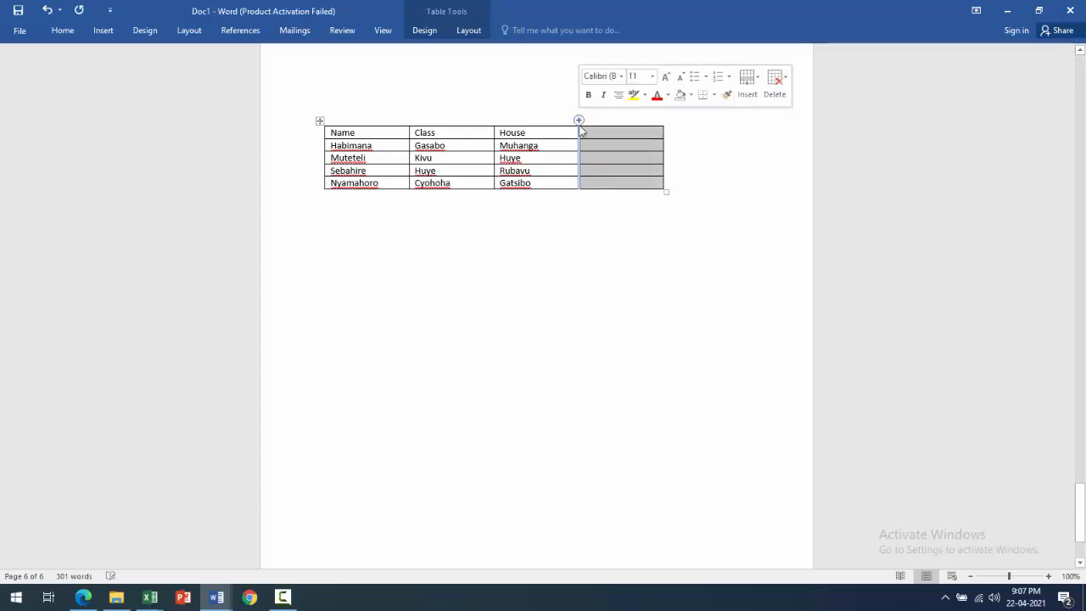
left_click(663, 121)
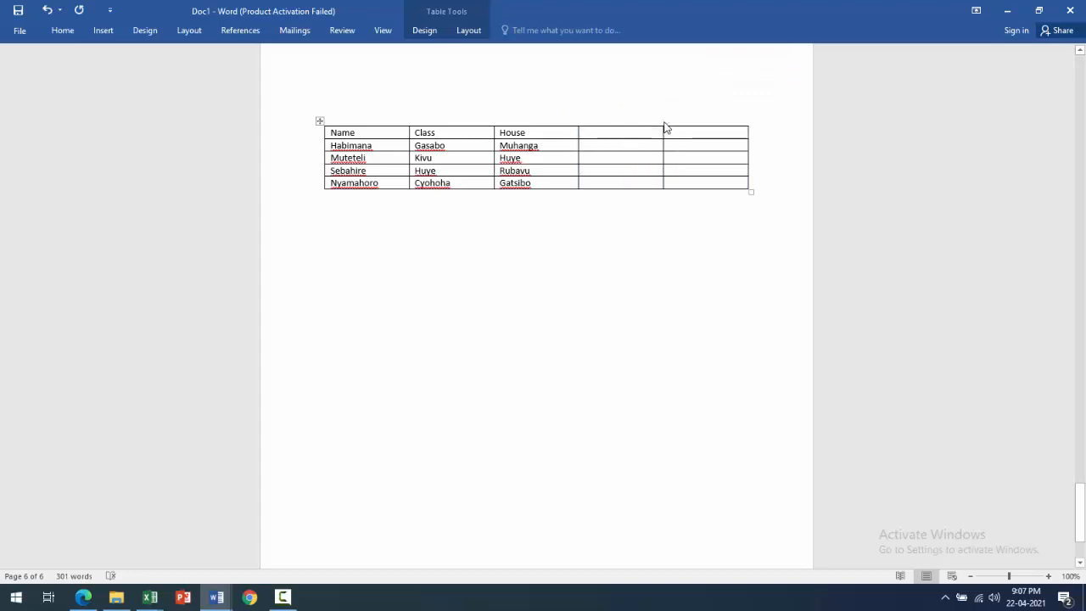
Step: Add three empty rows at the end of the Name, Class and House table
left_click(754, 184)
key("Return")
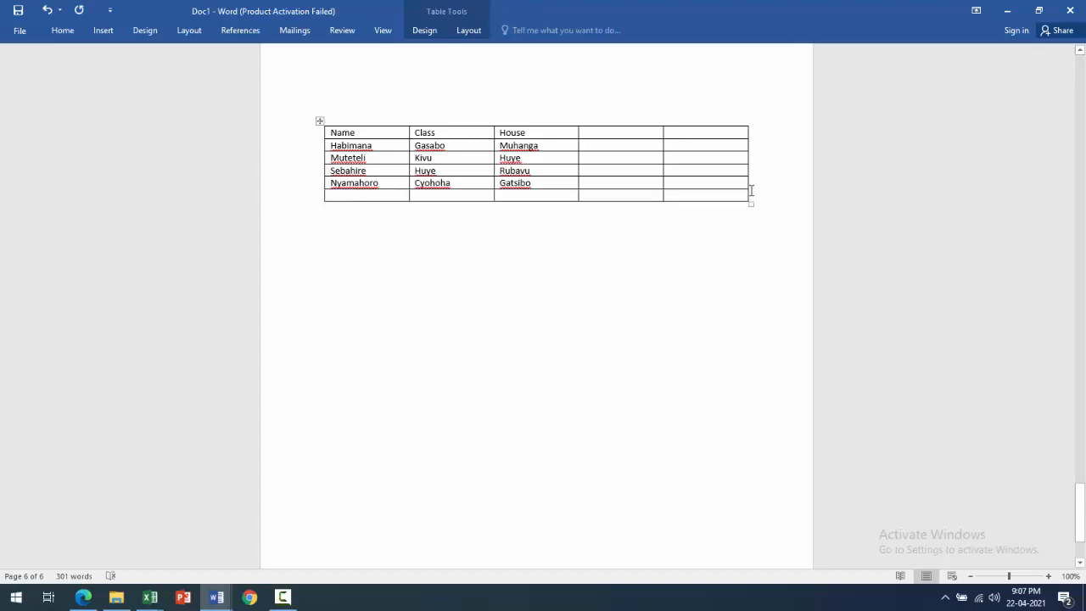
left_click(752, 194)
key("Return")
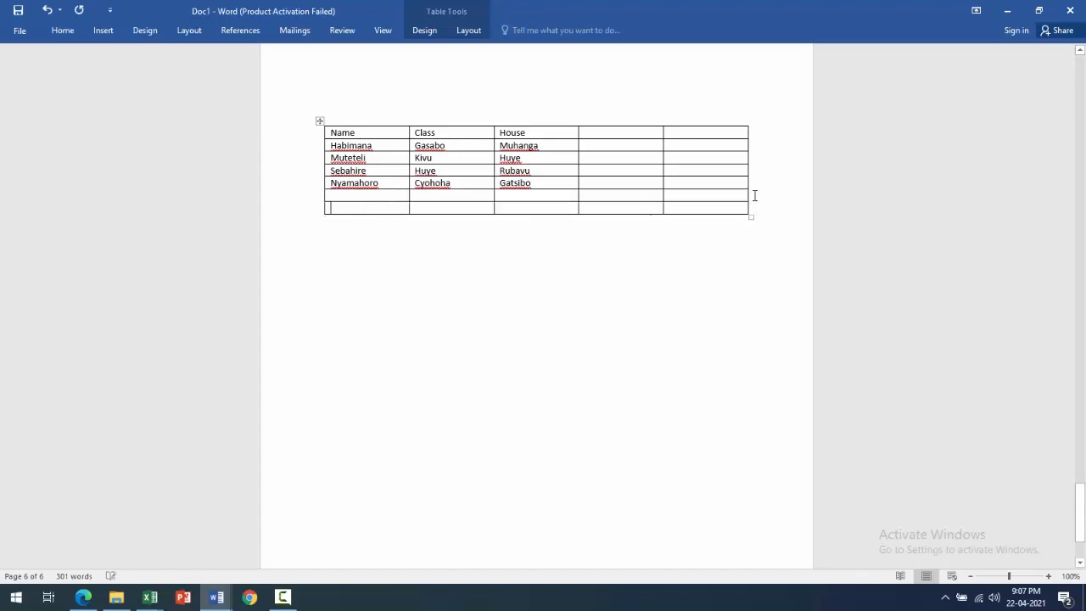
key("Return")
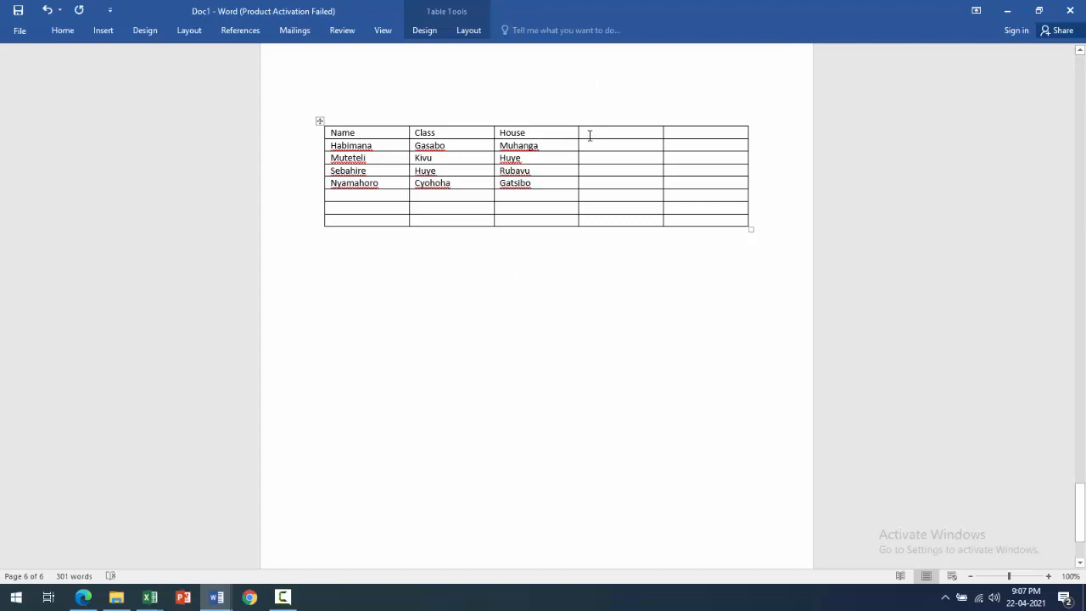
Step: Delete the last empty column of the table on page 6
left_click_drag(662, 134, 684, 221)
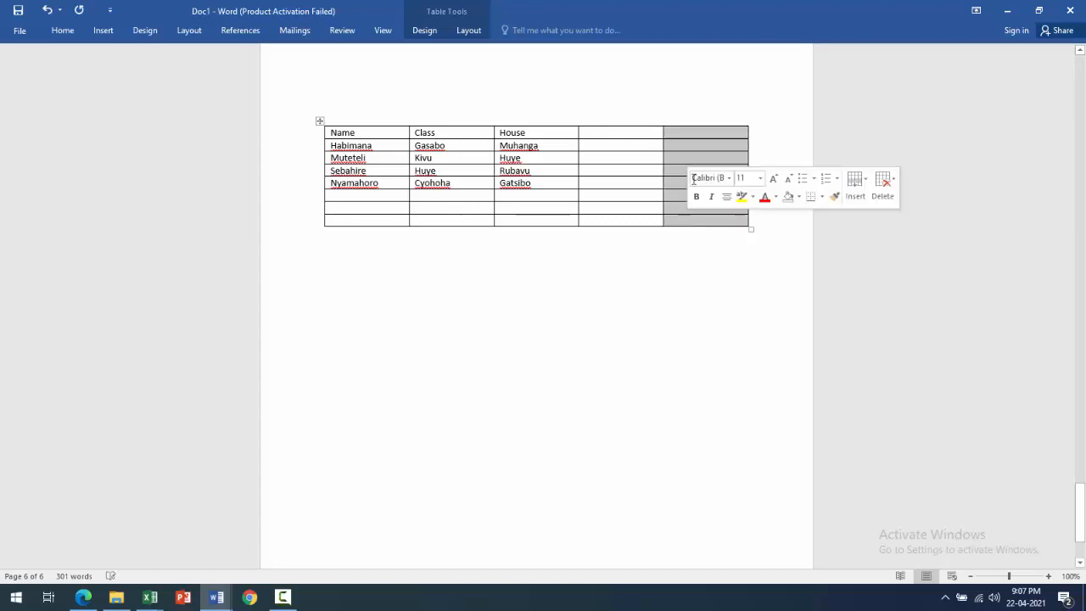
right_click(670, 137)
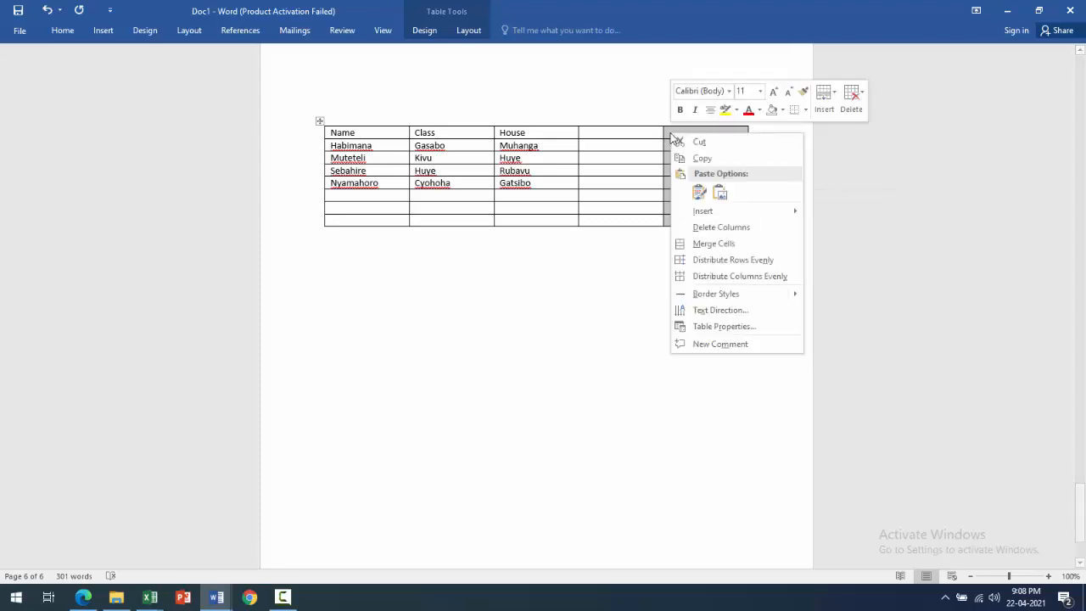
left_click(704, 230)
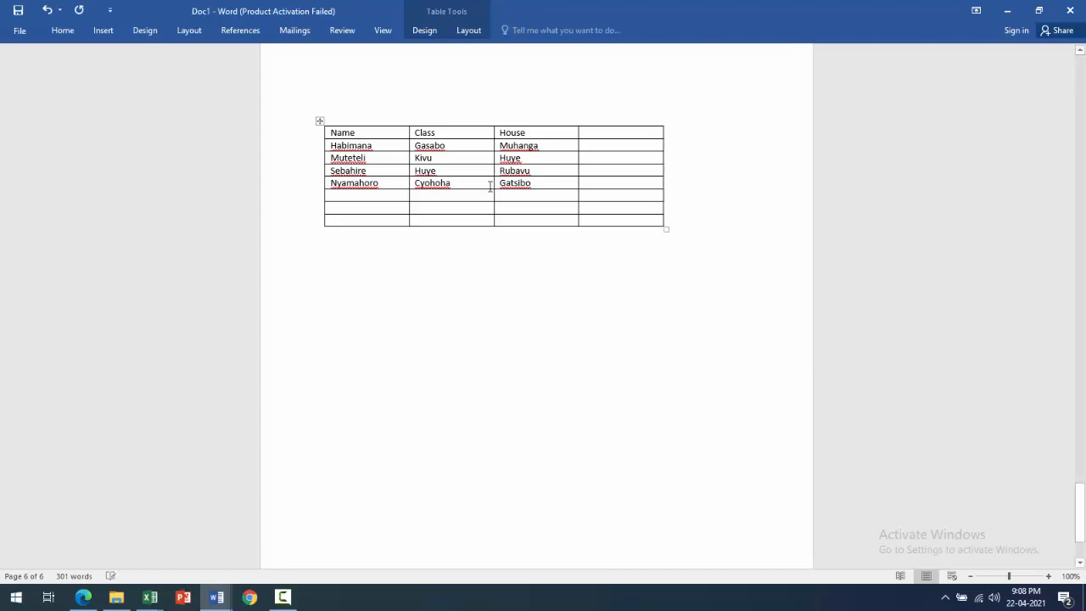
Step: Delete the last two empty rows of the Name, Class and House table
left_click_drag(347, 212, 614, 220)
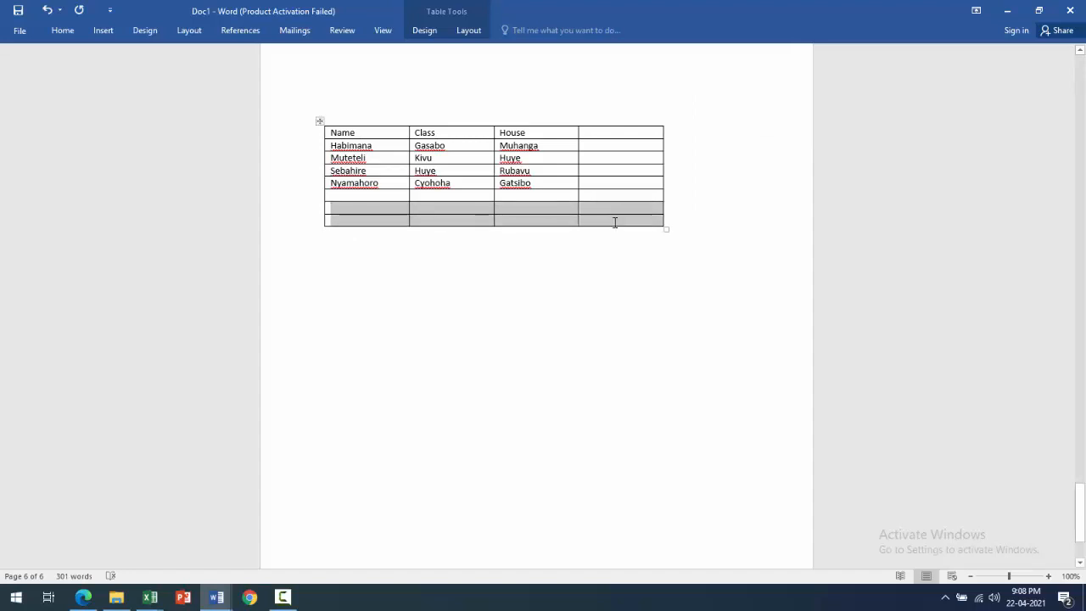
right_click(601, 209)
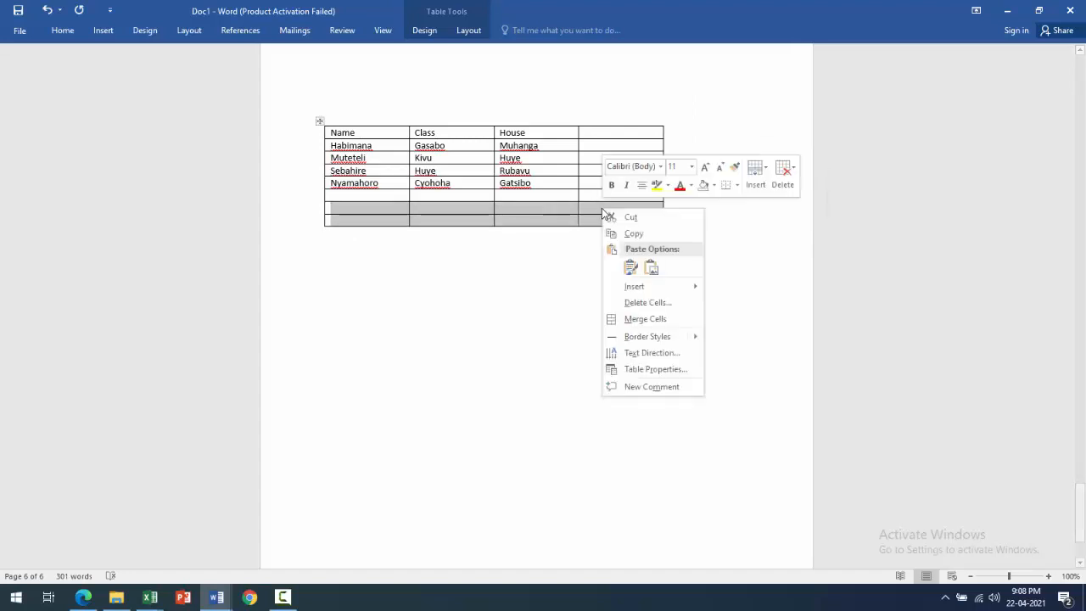
left_click(638, 305)
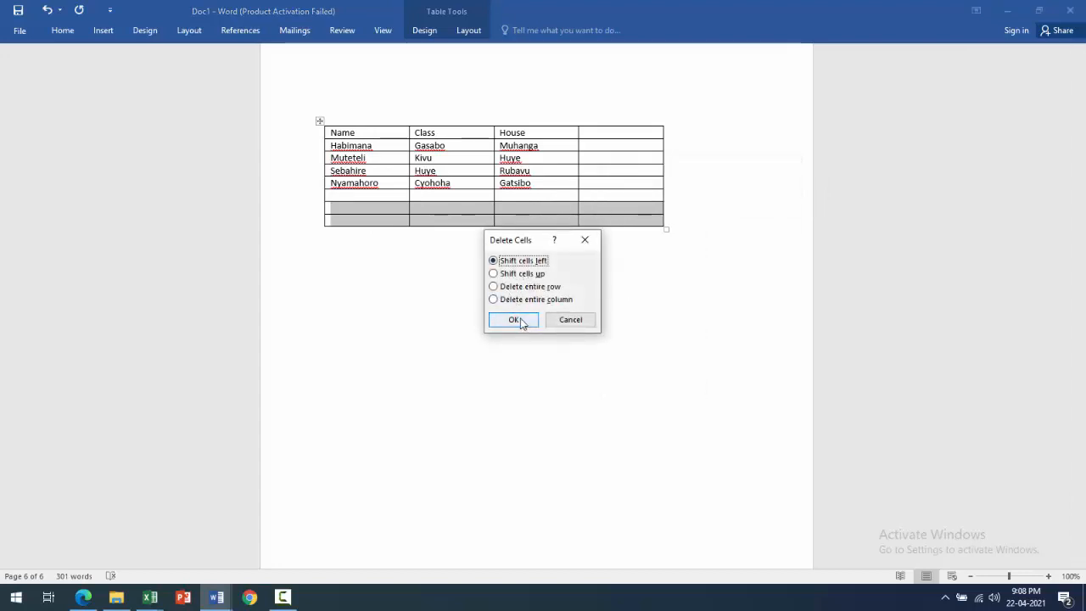
left_click(500, 288)
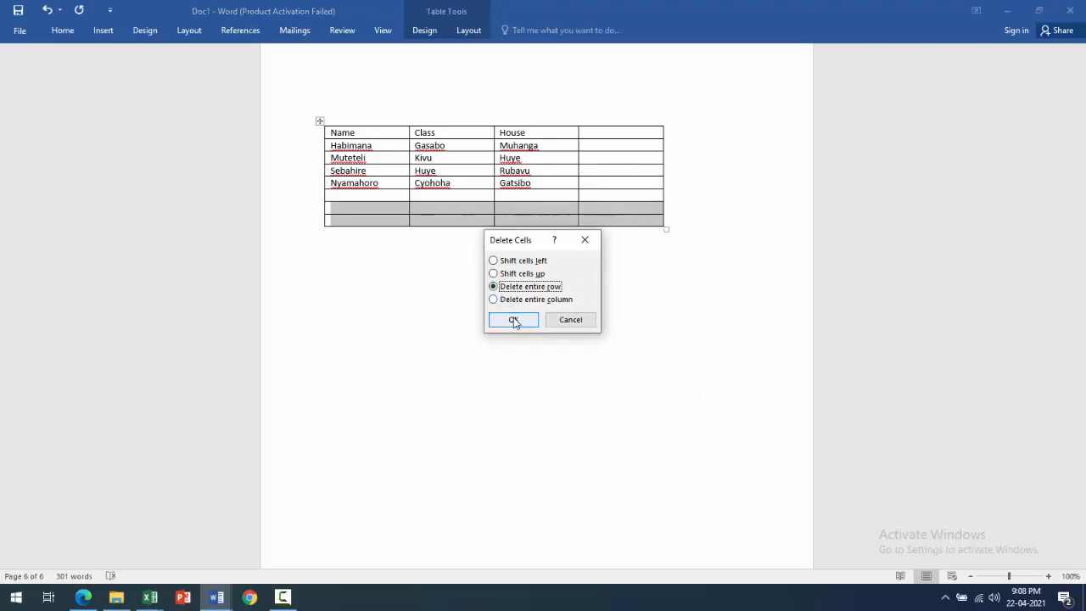
left_click(514, 319)
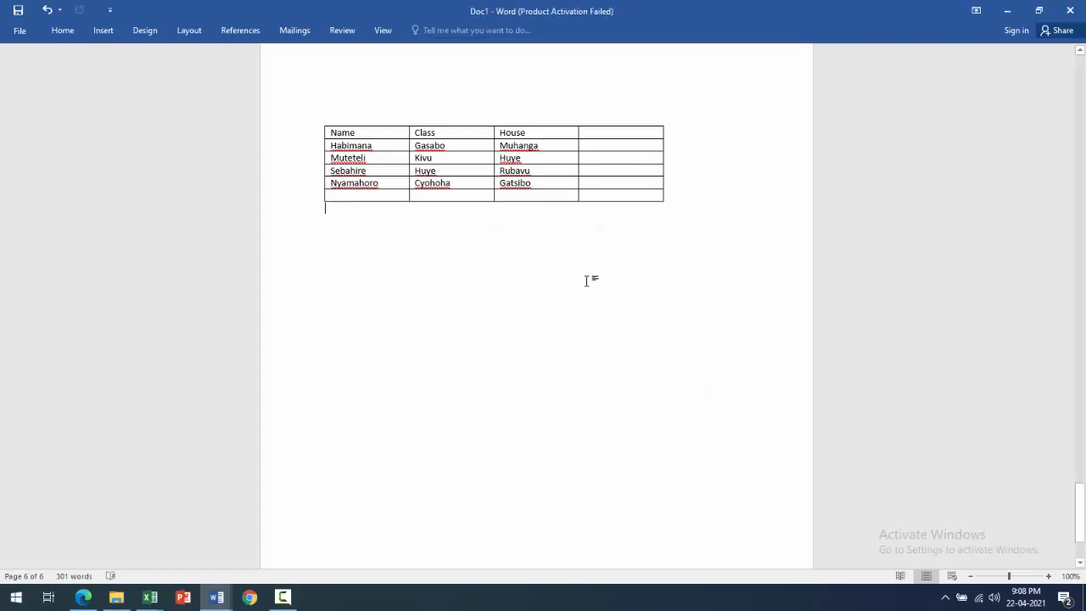
Step: Apply the dark blue grid table style with a solid header row and first column to the table on page 6
left_click(453, 158)
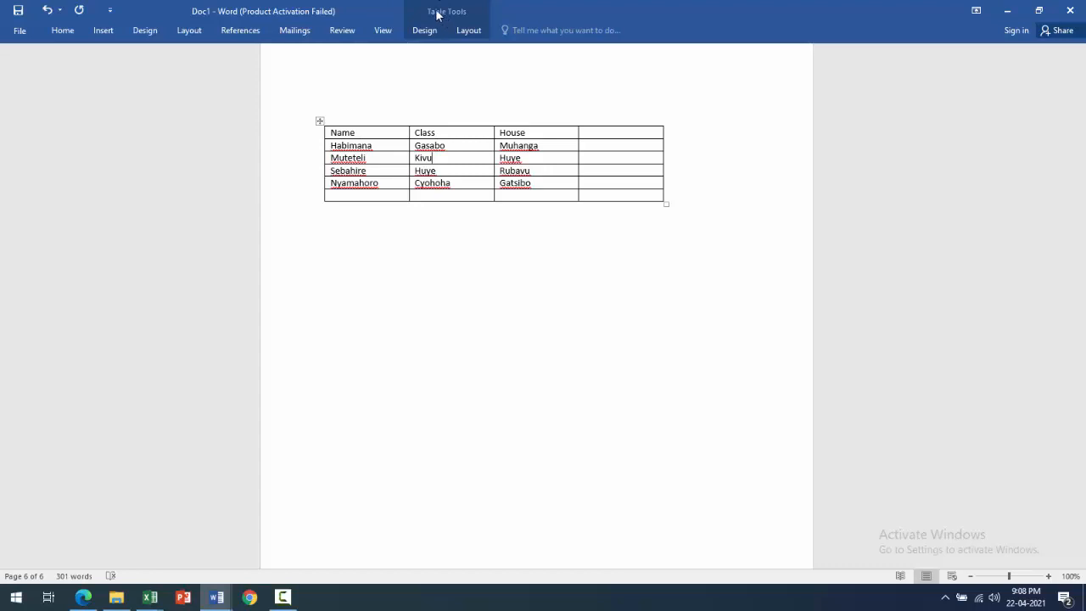
left_click(420, 32)
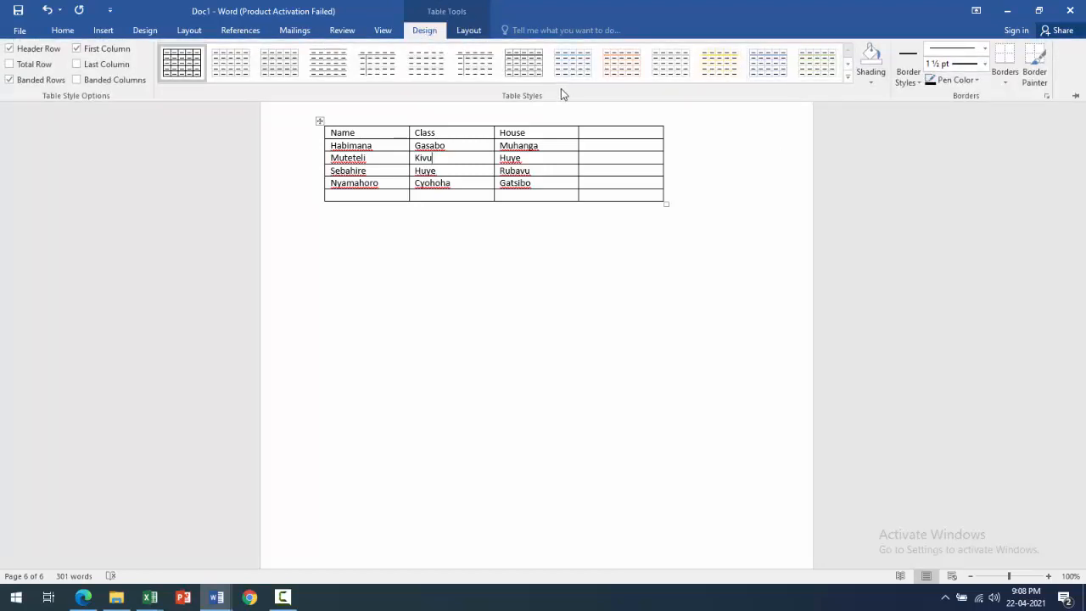
left_click(847, 76)
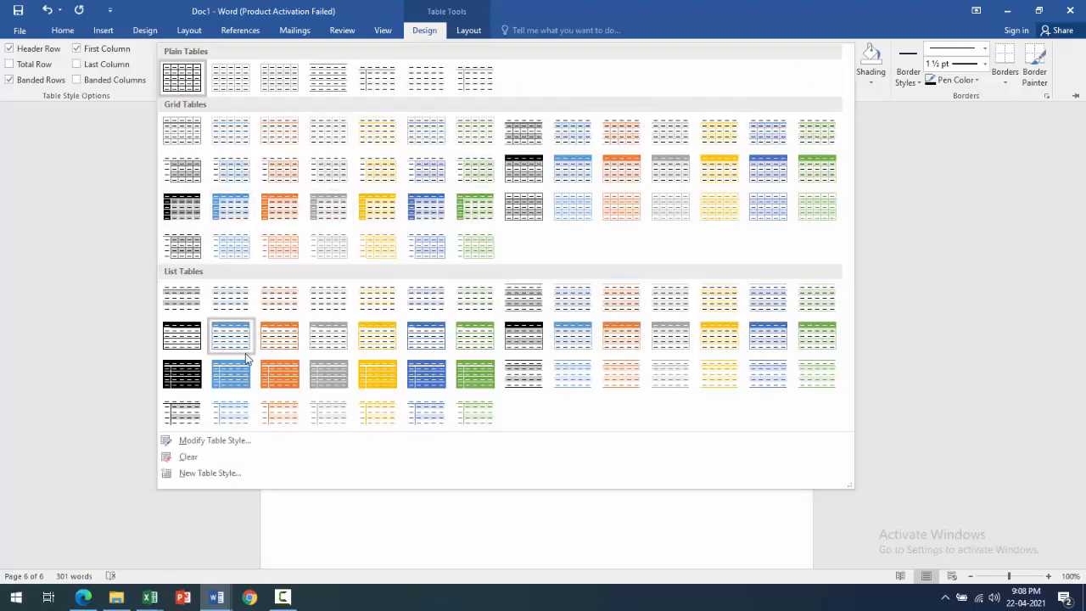
left_click(441, 210)
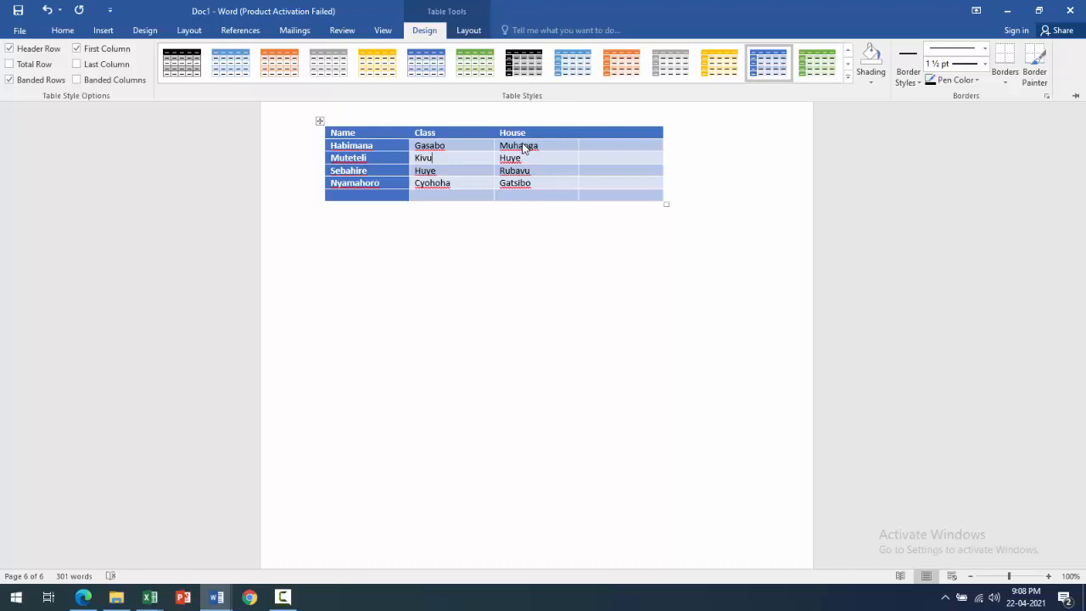
key("ctrl+F1")
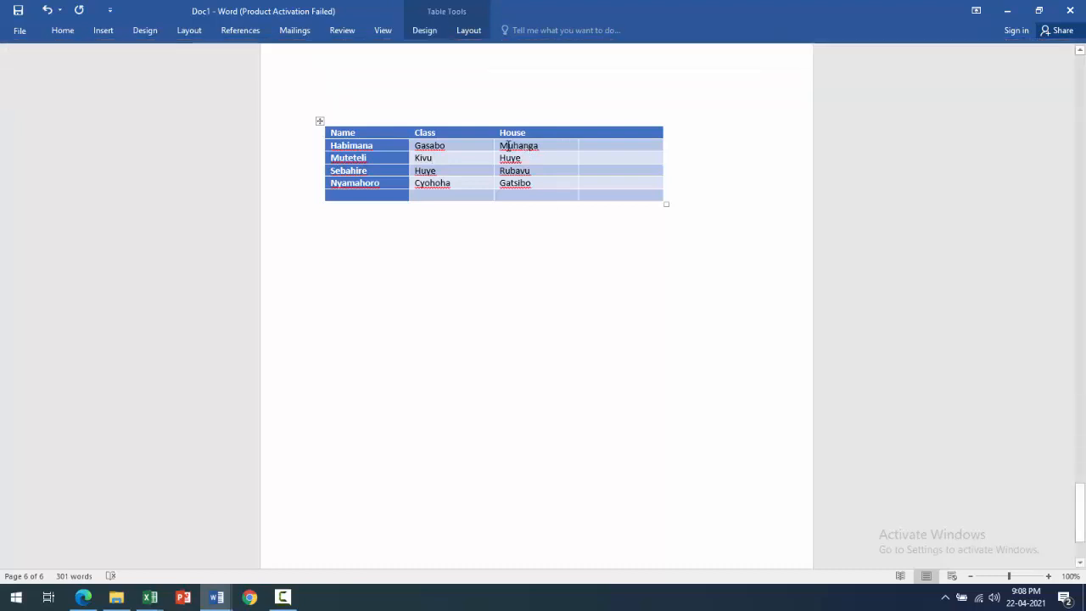
Step: Move the Muhanga cell and its empty neighbour below the table, and merge the Huye cell in the House column with the empty cell beside it
left_click_drag(504, 145, 558, 338)
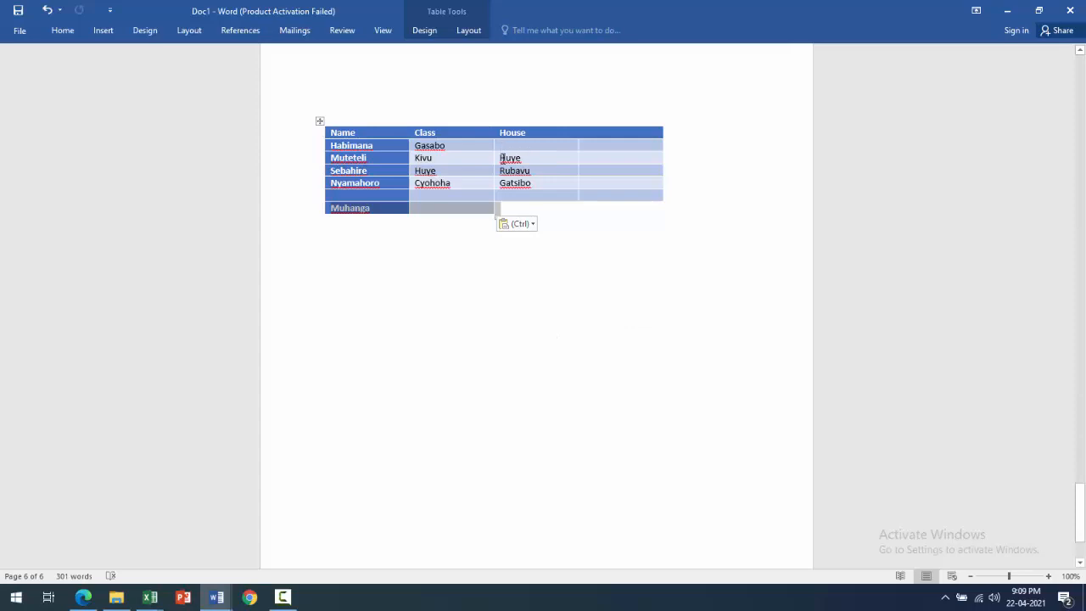
left_click_drag(502, 158, 619, 161)
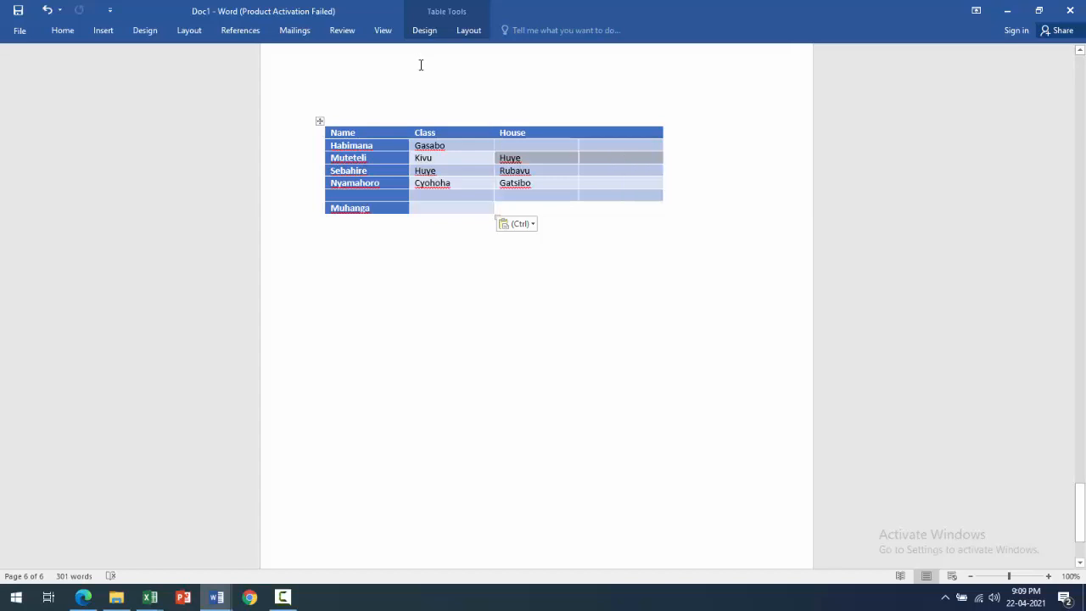
right_click(571, 158)
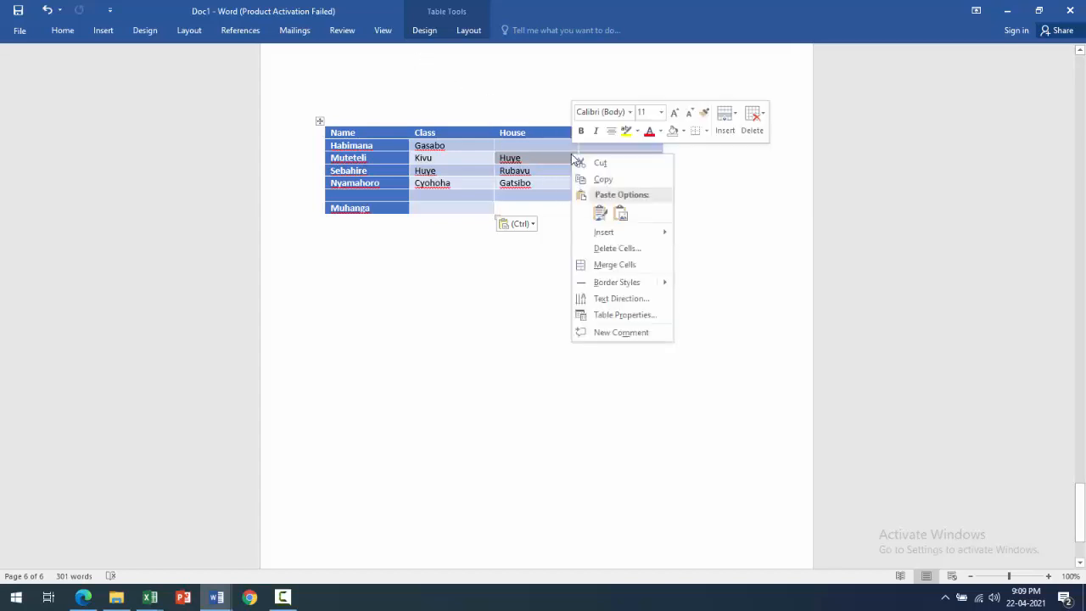
left_click(604, 266)
left_click(650, 319)
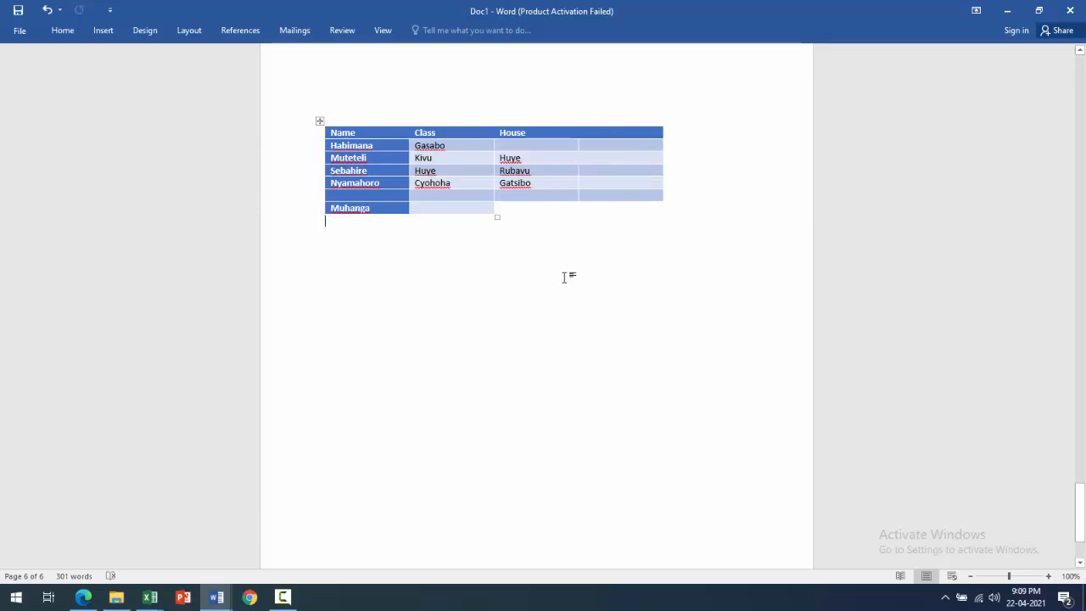
Step: Enlarge the Muhanga row to about 1.45" high, and distribute the heights of all the table's rows evenly
left_click(528, 162)
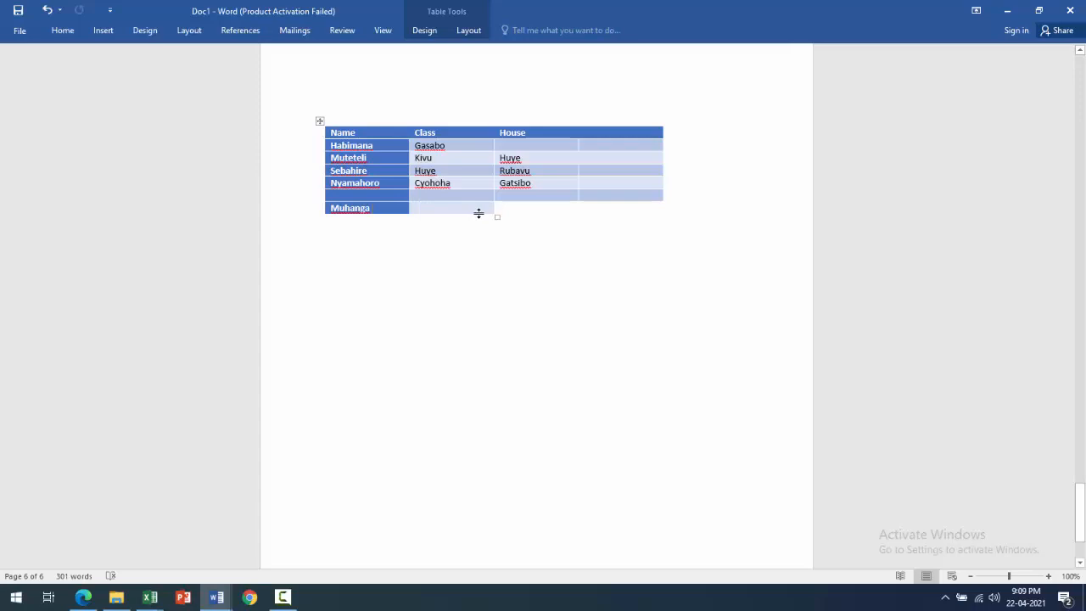
left_click_drag(478, 213, 509, 294)
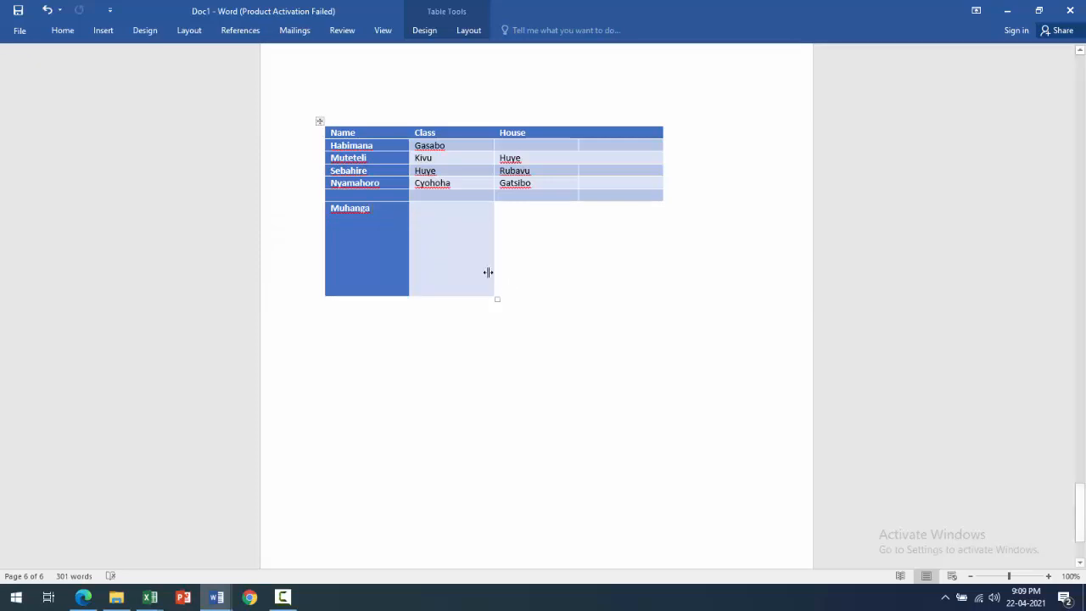
left_click(466, 30)
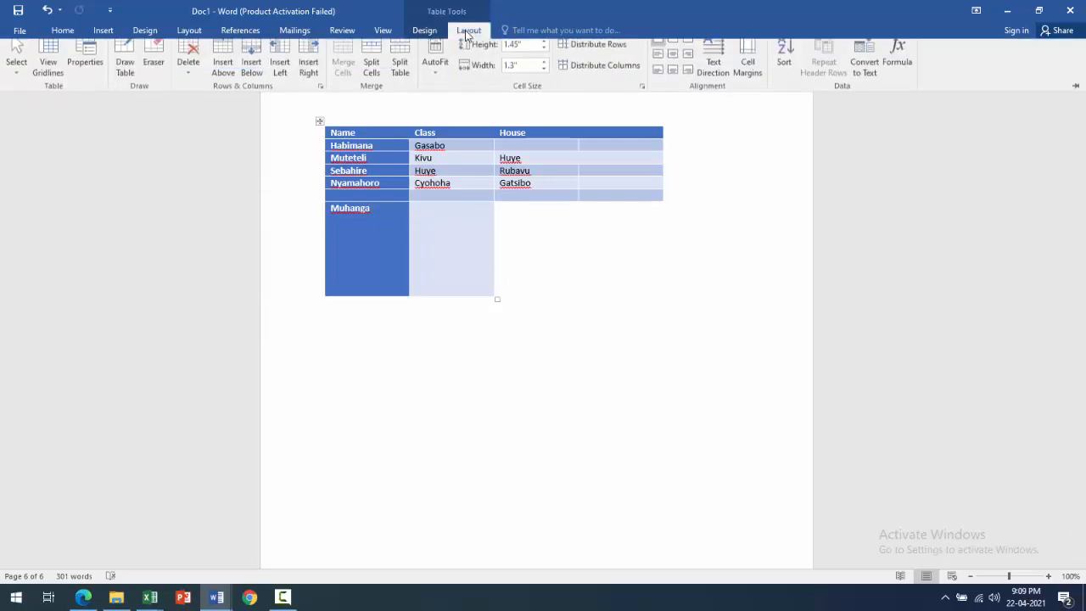
left_click(561, 56)
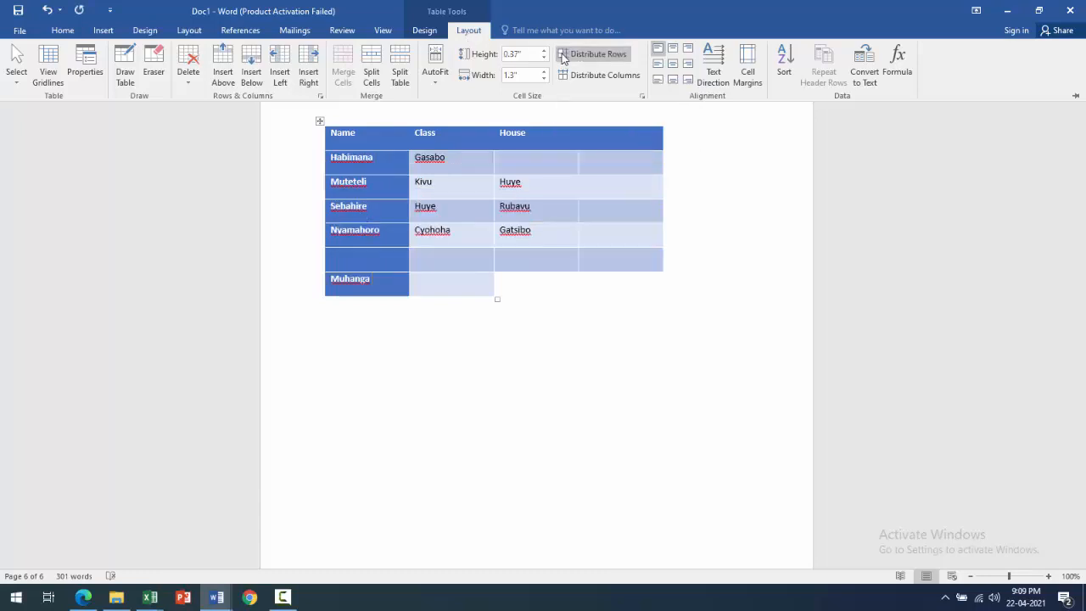
left_click(566, 356)
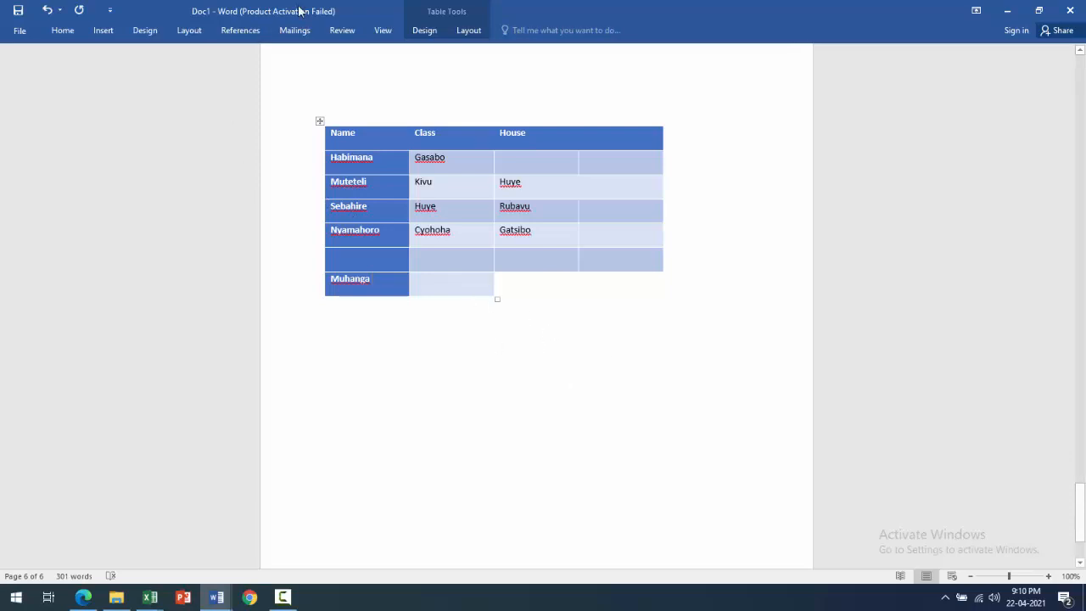
left_click(282, 596)
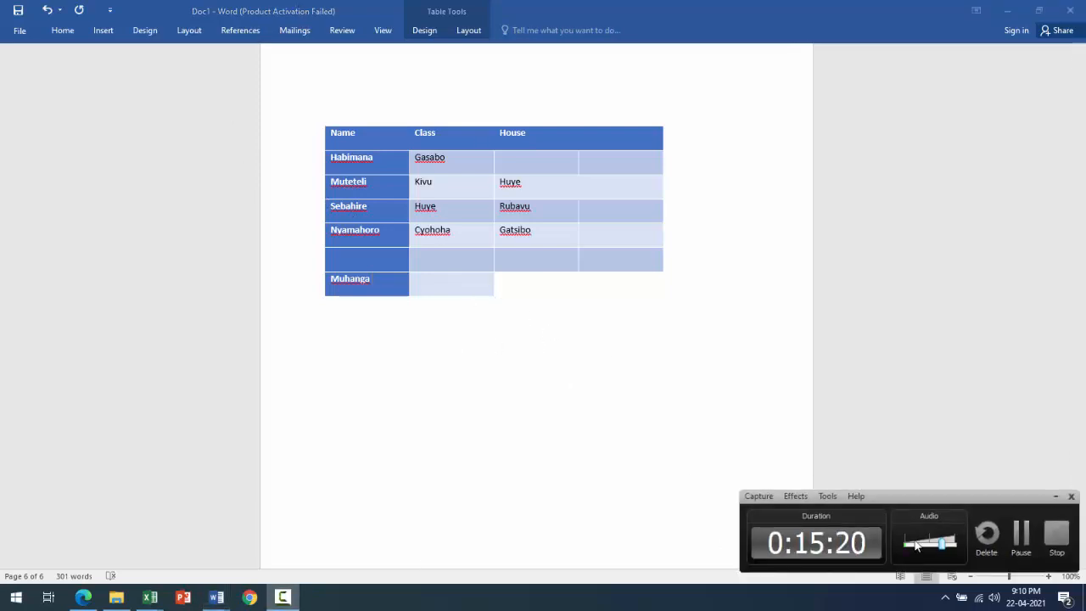